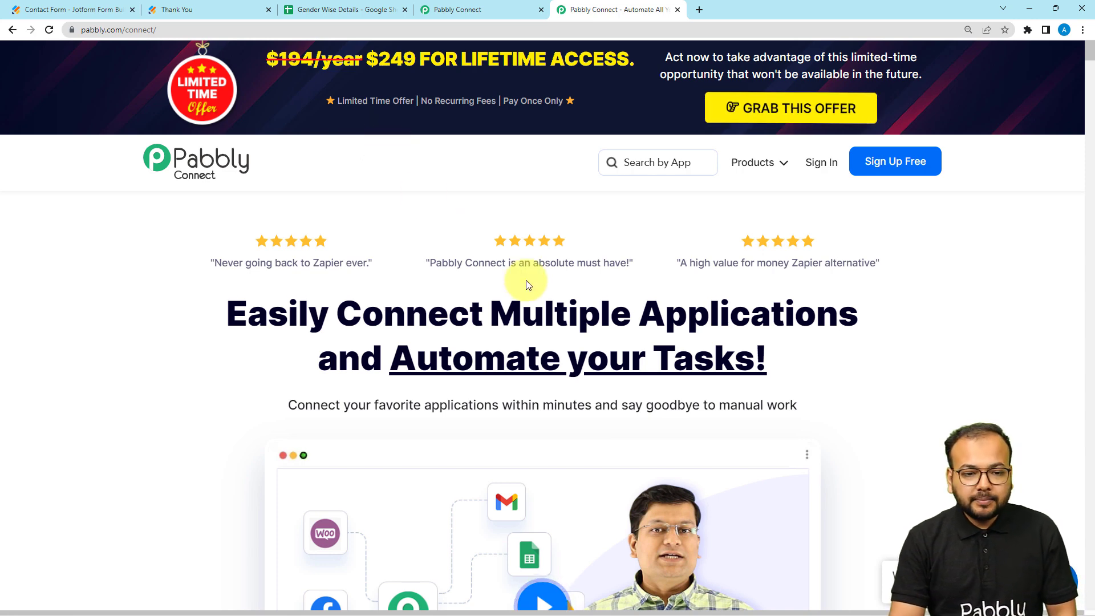
- Review the If Else workflow's Jotform trigger, then return to the Jotform thank-you page
click(473, 10)
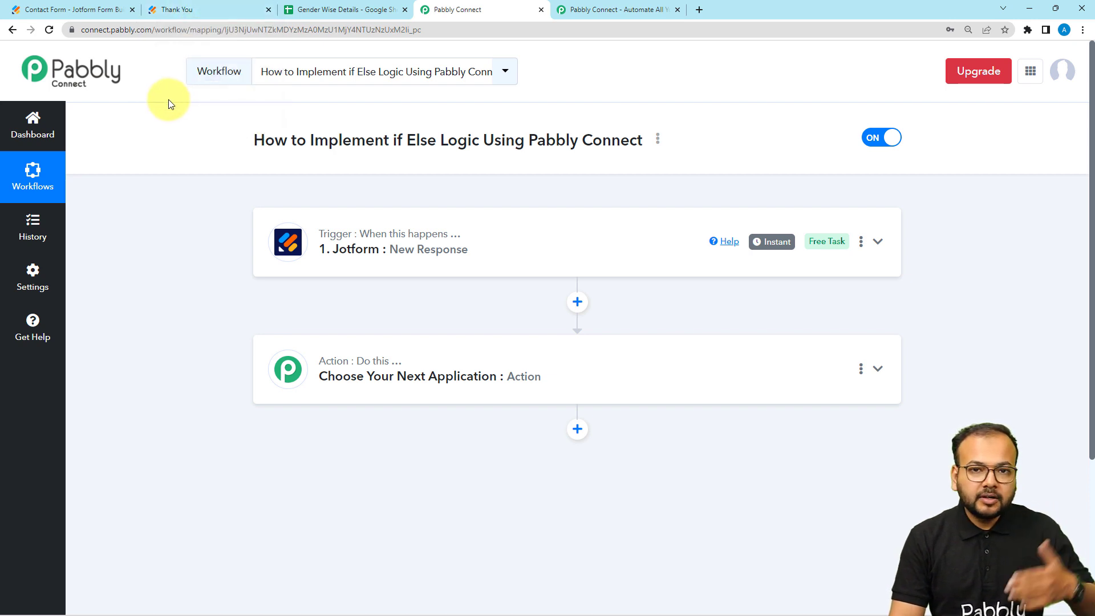
click(201, 8)
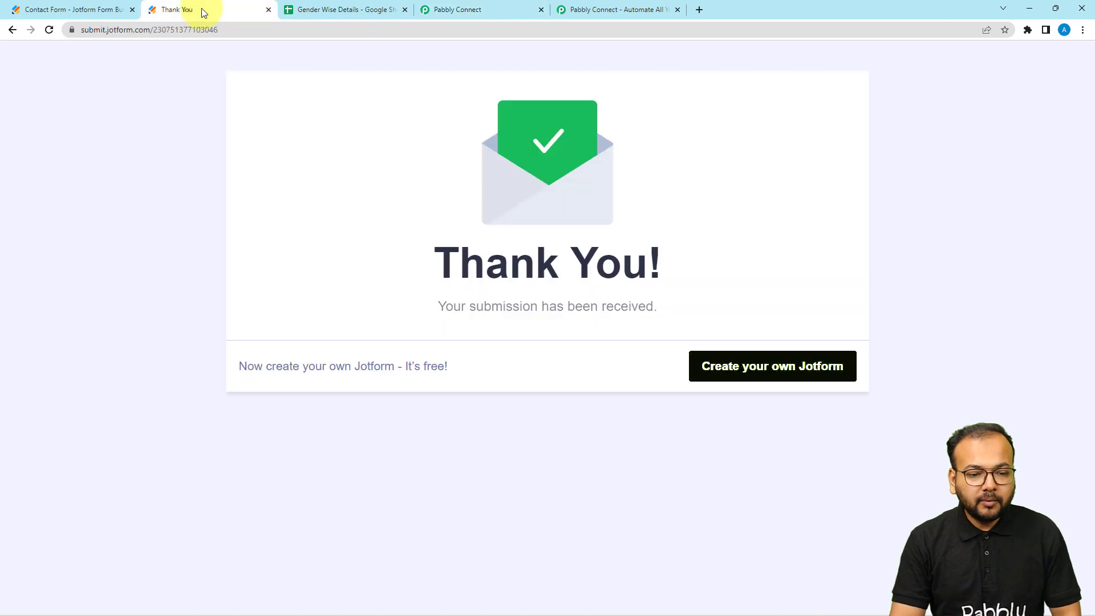
- Reload a blank Contact Form and check the Gender dropdown's Male and Female choices
key(F5)
scroll(131, 148, down, 2)
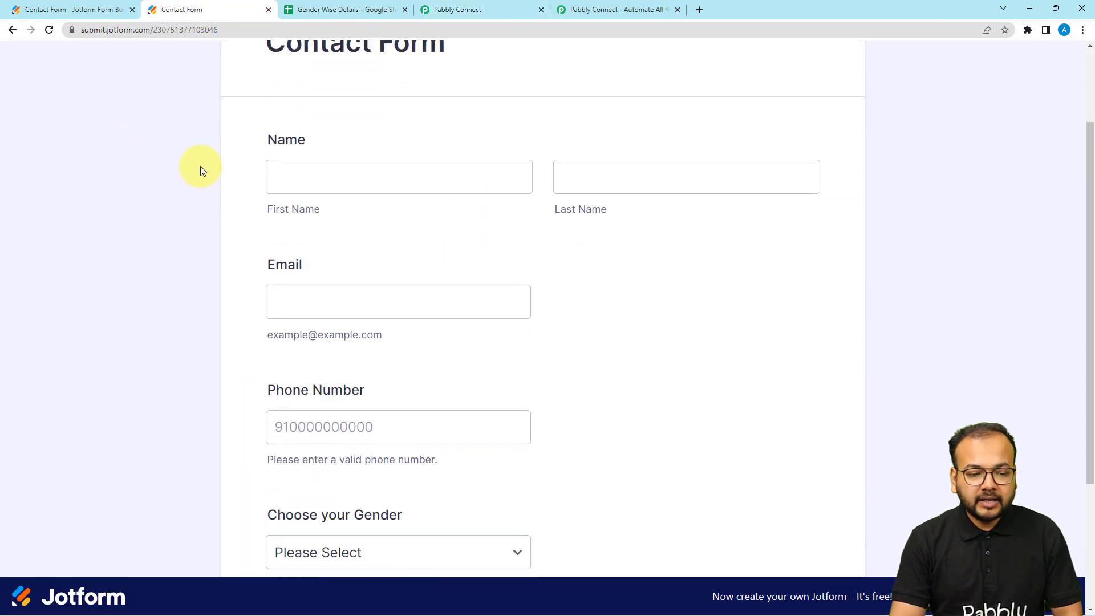
scroll(240, 222, down, 1)
scroll(217, 260, down, 3)
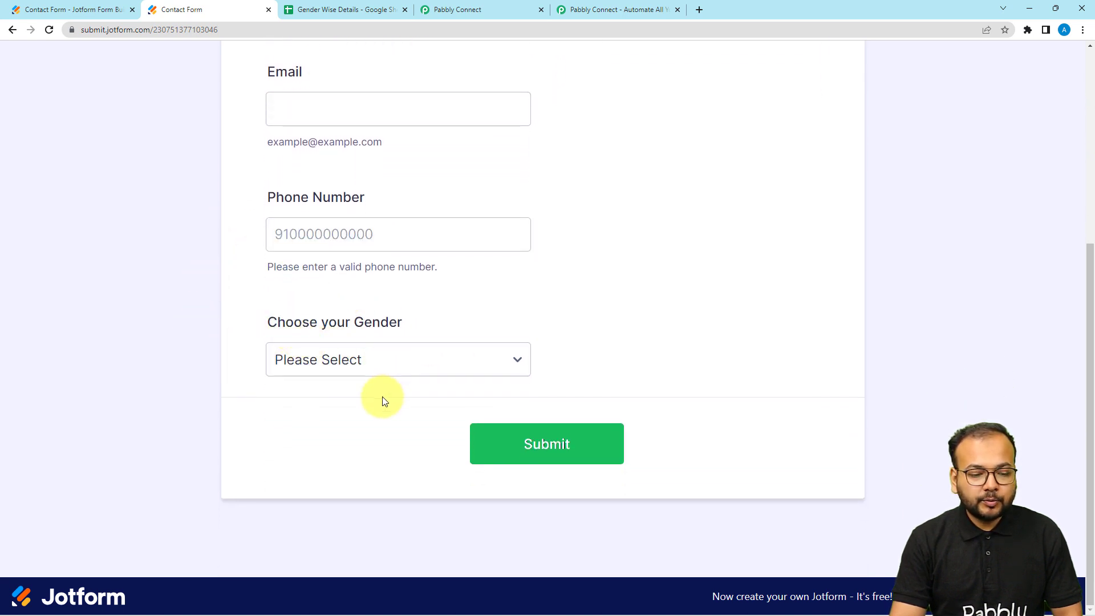
click(383, 370)
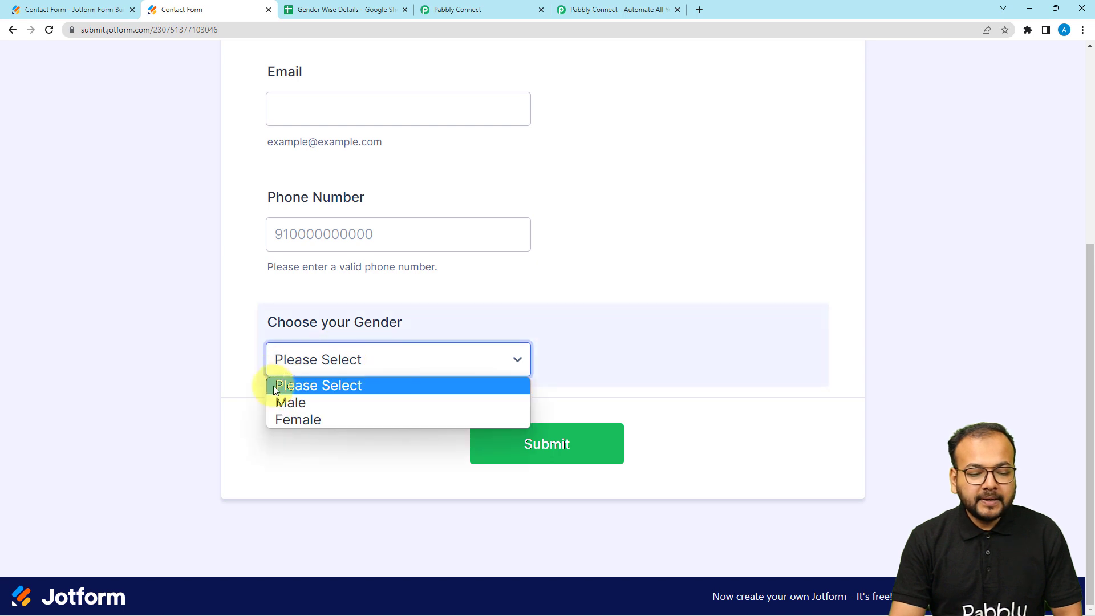
click(162, 276)
click(321, 11)
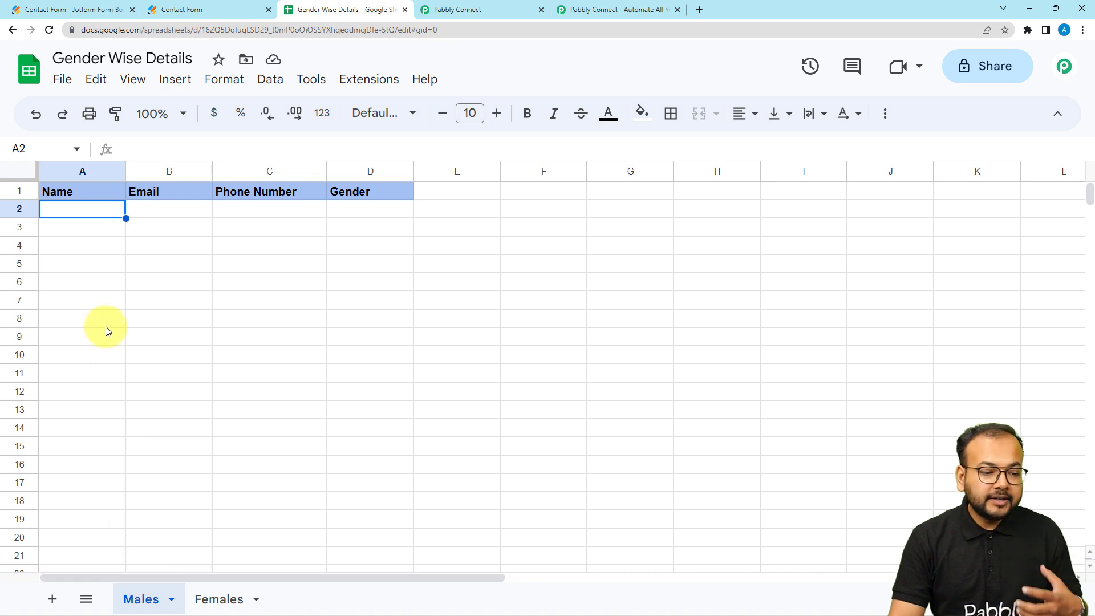
- Confirm the Females sheet is empty under the same headers, comparing against the form's gender options
click(213, 601)
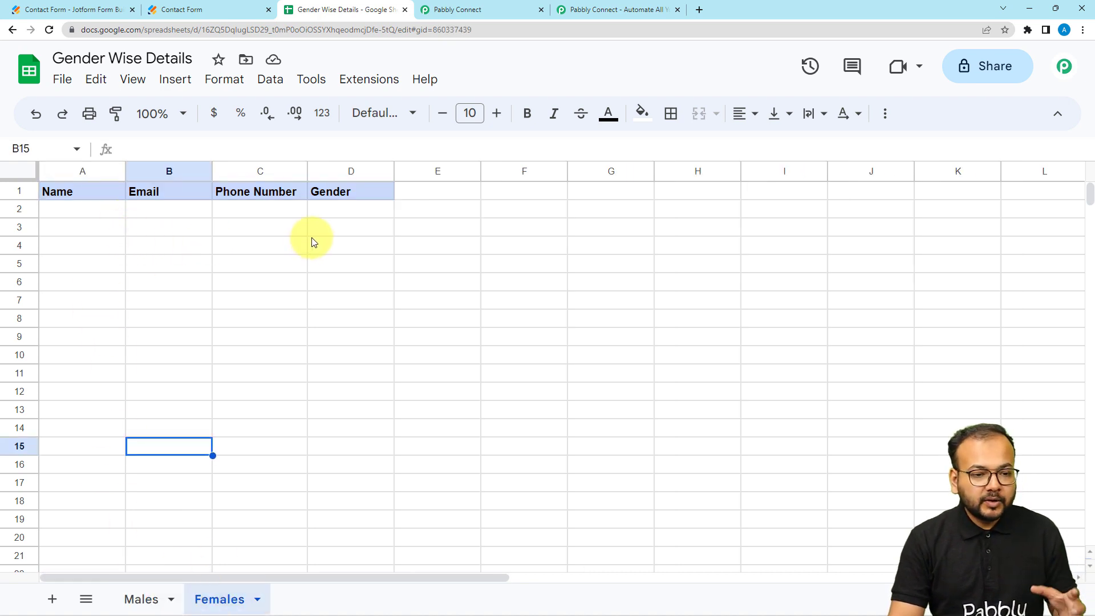
click(229, 10)
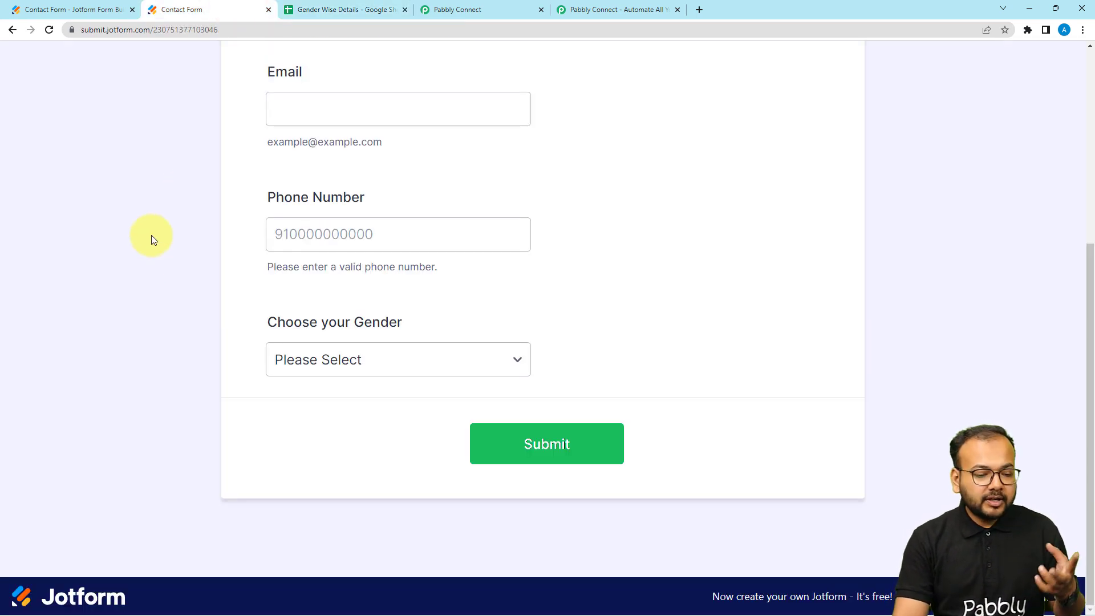
click(328, 368)
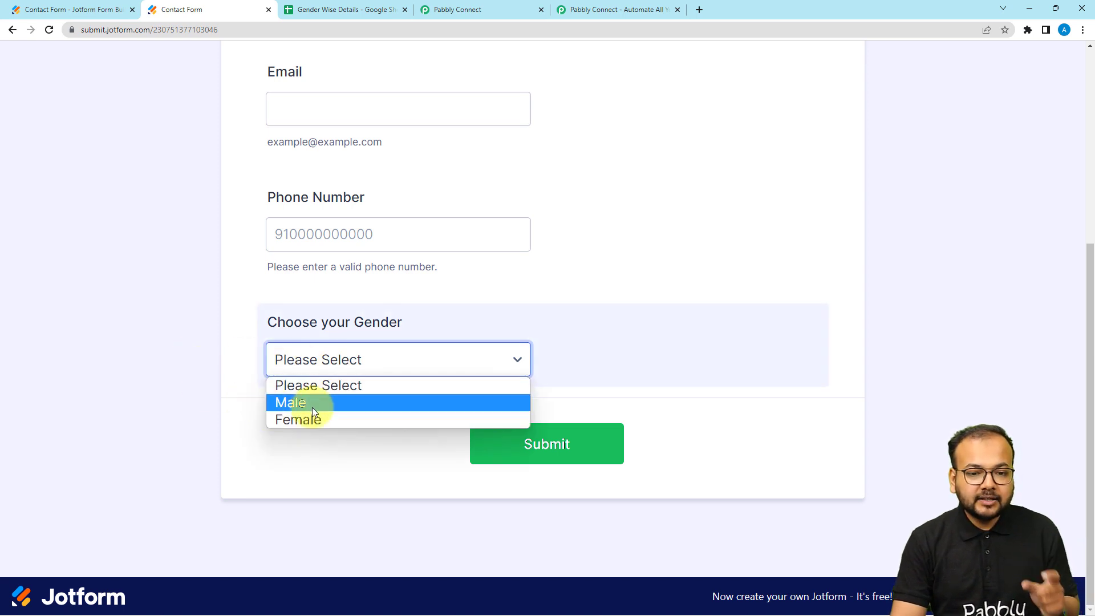
click(316, 13)
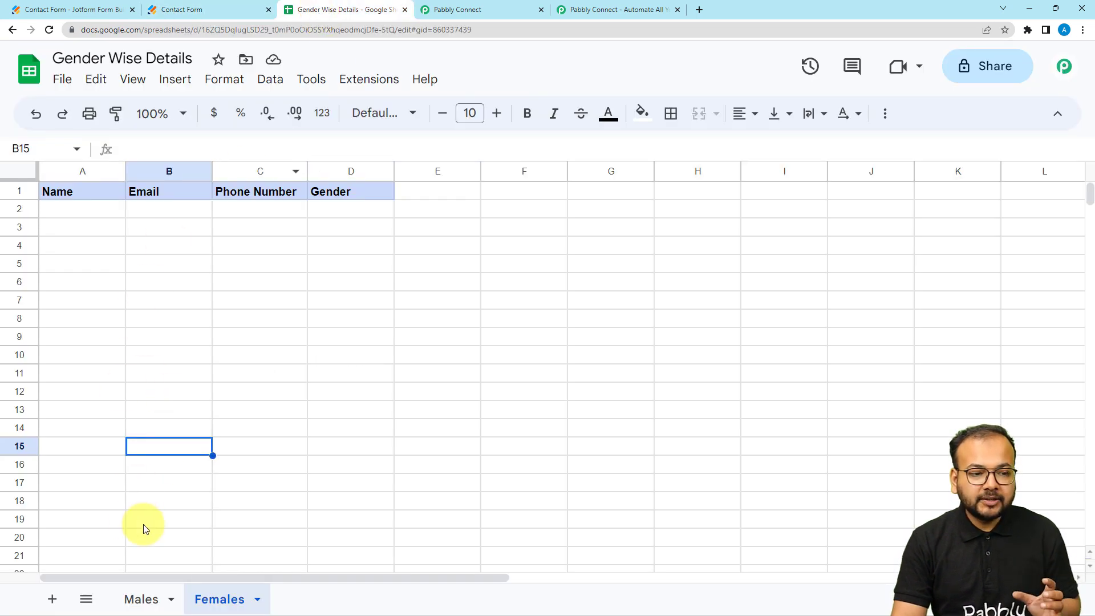
click(227, 8)
click(296, 360)
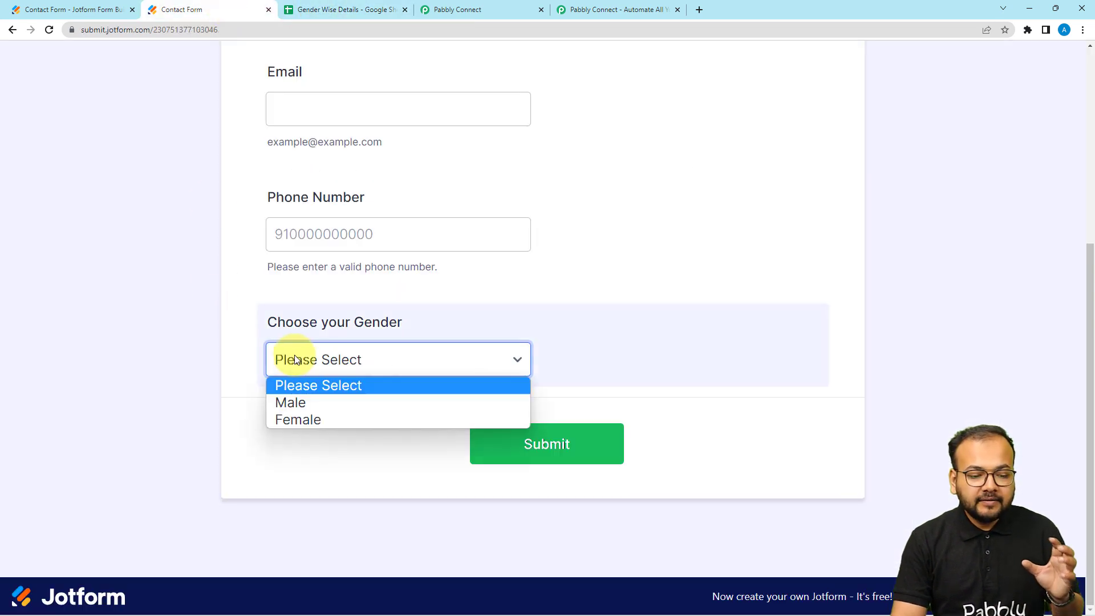
click(288, 9)
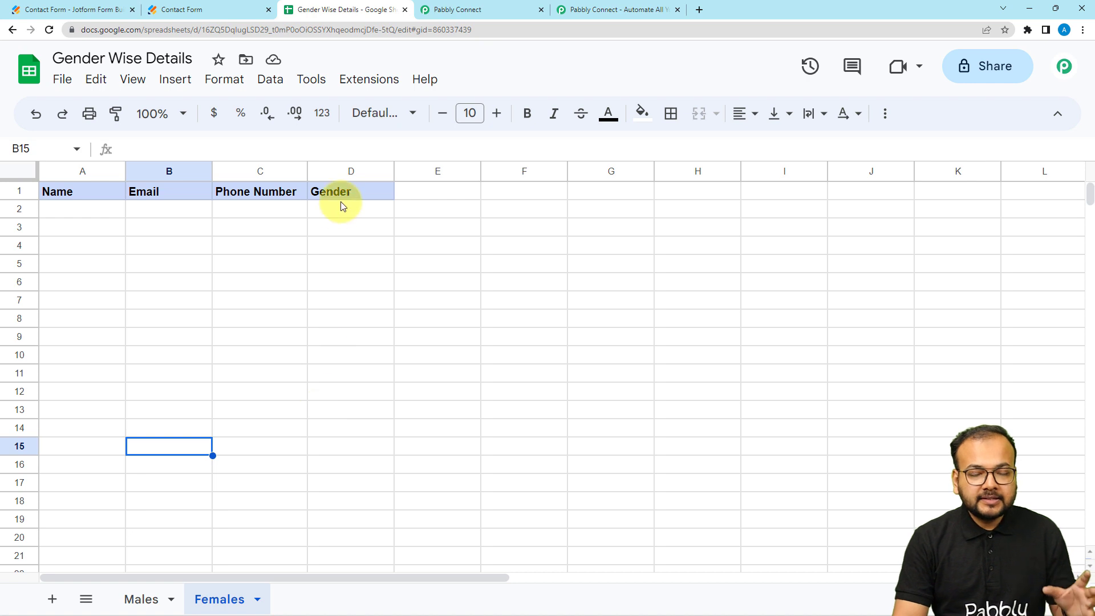
click(488, 16)
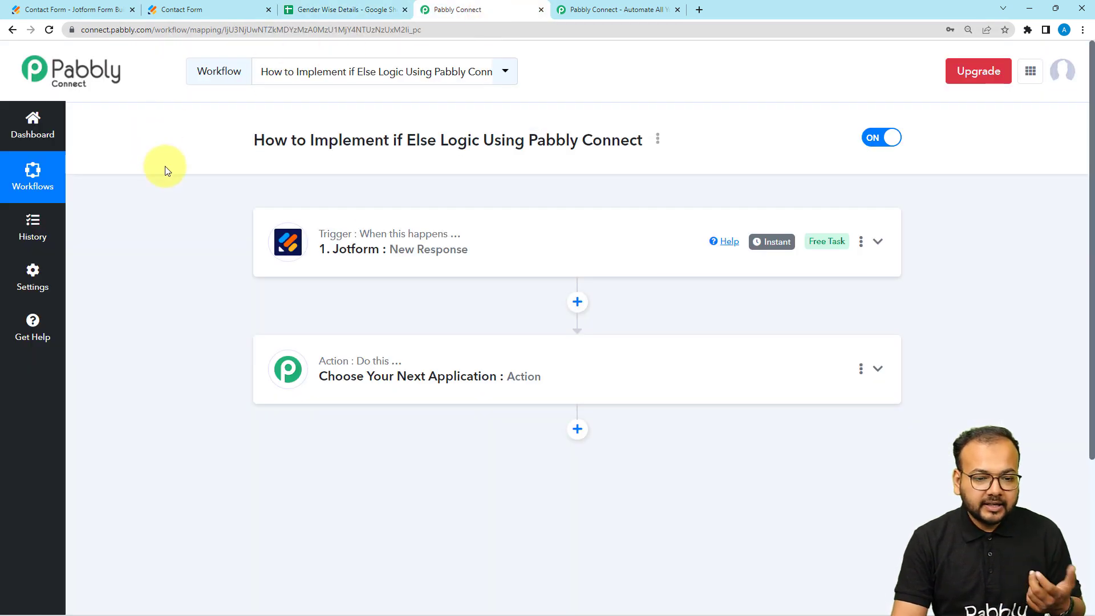
- Expand the Jotform trigger's Response Received data and find the Male gender value
scroll(175, 180, down, 2)
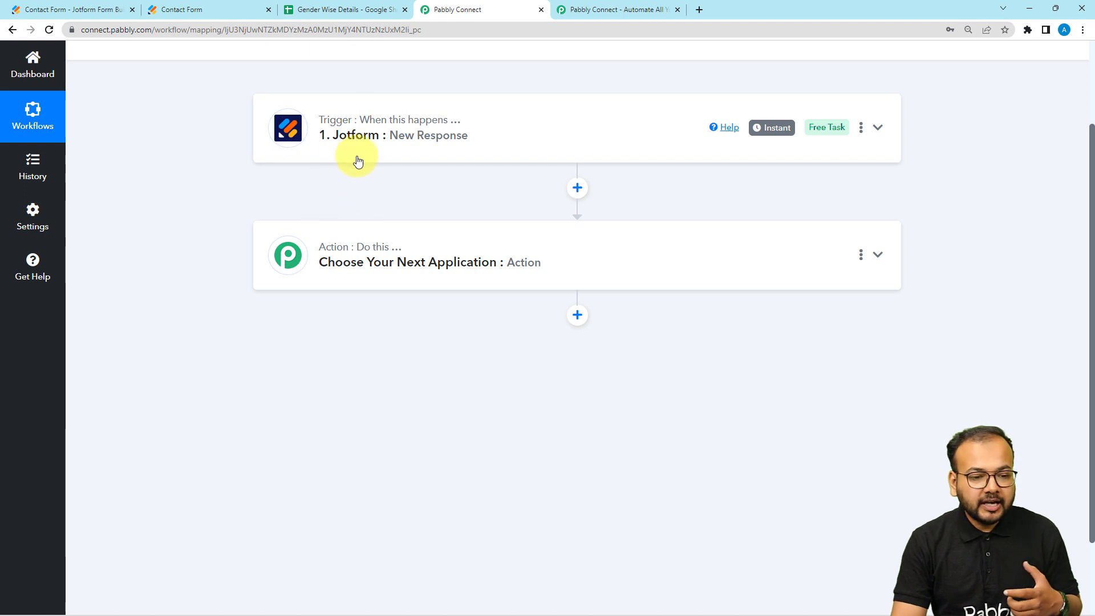
click(358, 158)
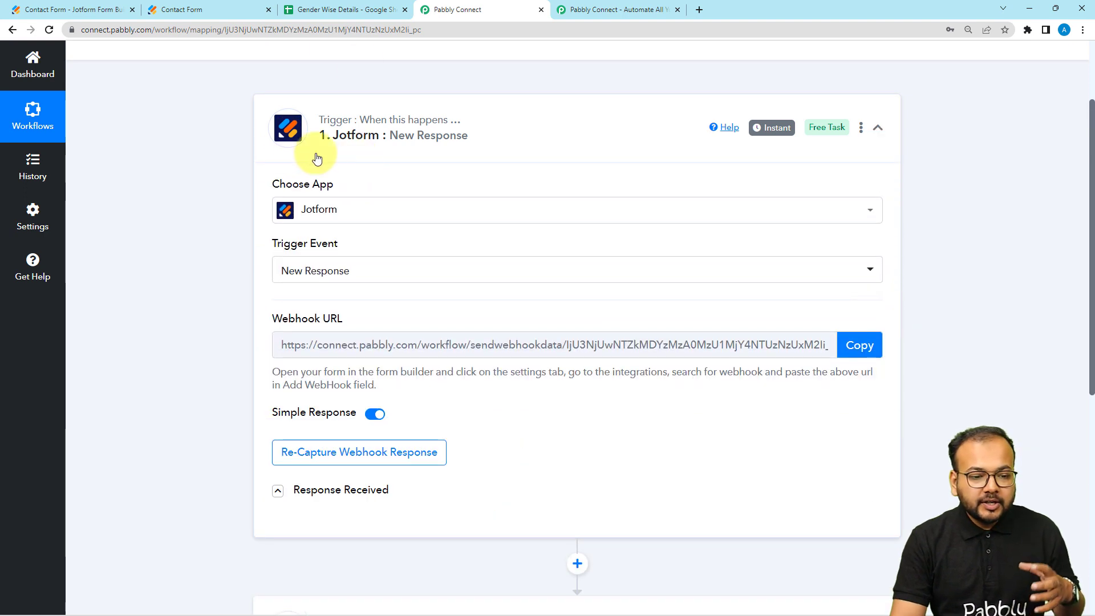
scroll(211, 251, down, 1)
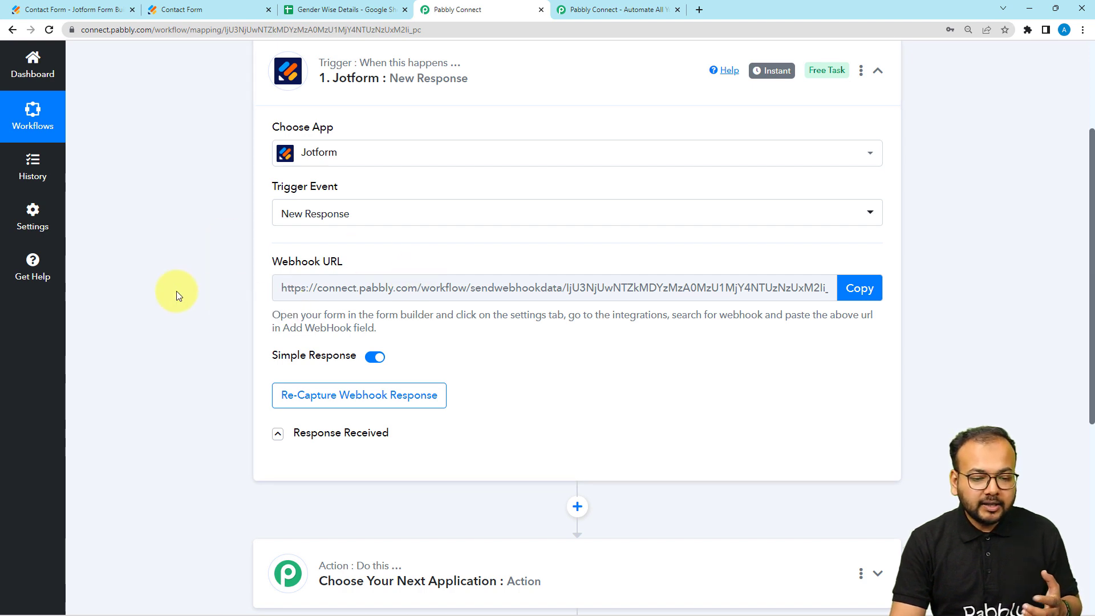
scroll(177, 292, down, 1)
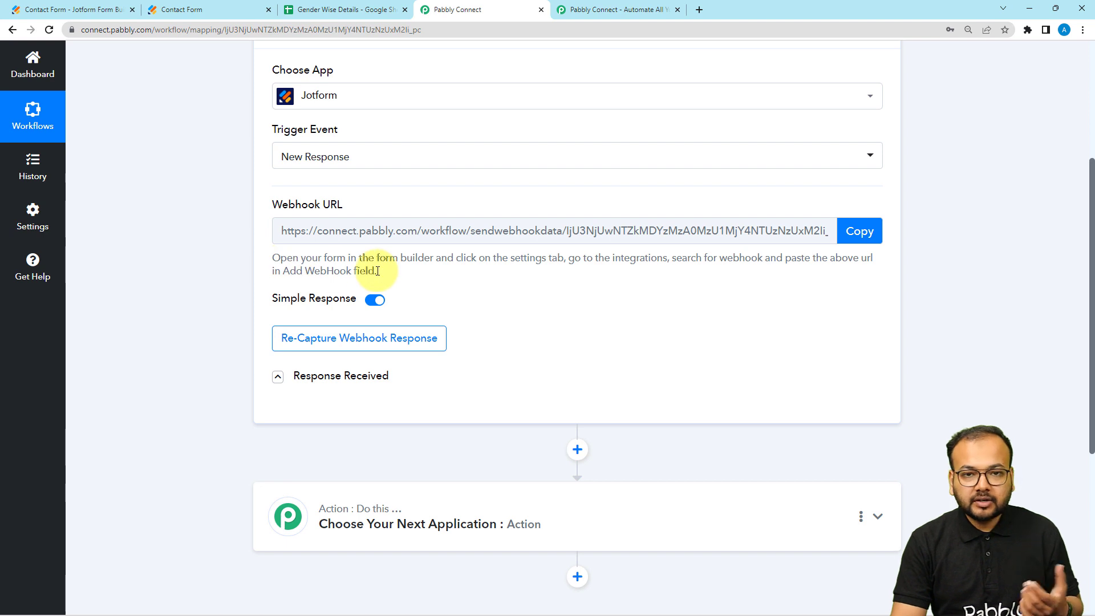
scroll(243, 276, down, 1)
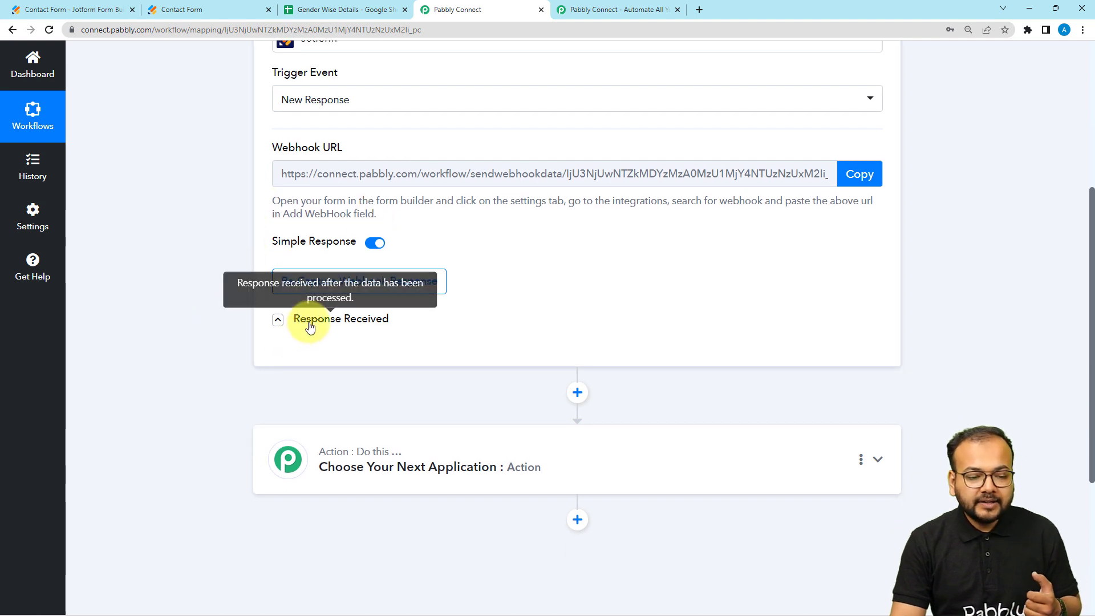
click(310, 325)
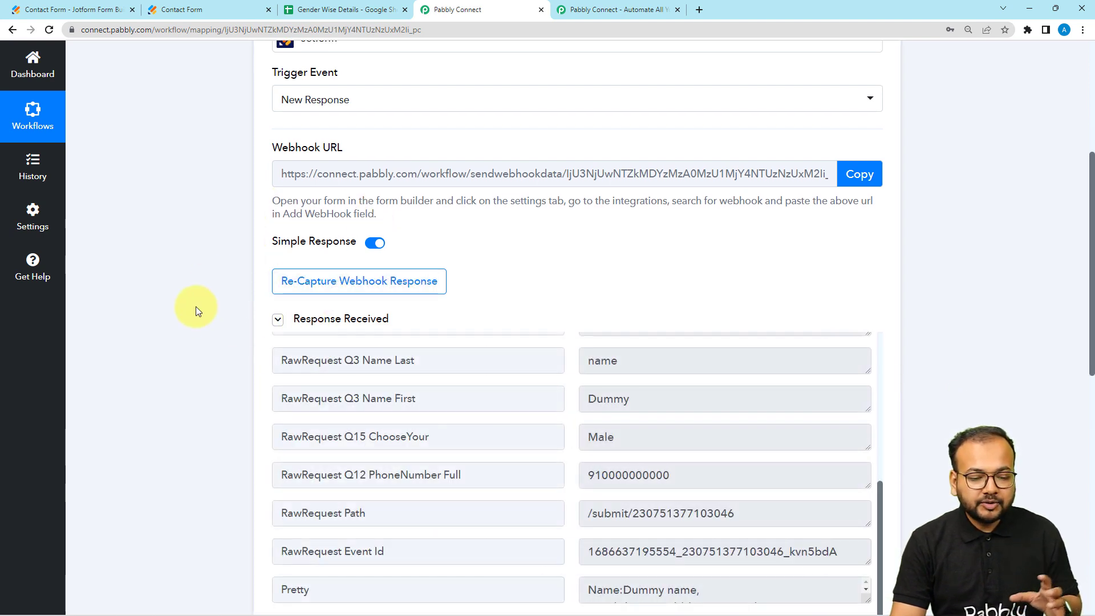
scroll(196, 306, down, 2)
scroll(434, 400, up, 2)
scroll(434, 399, down, 1)
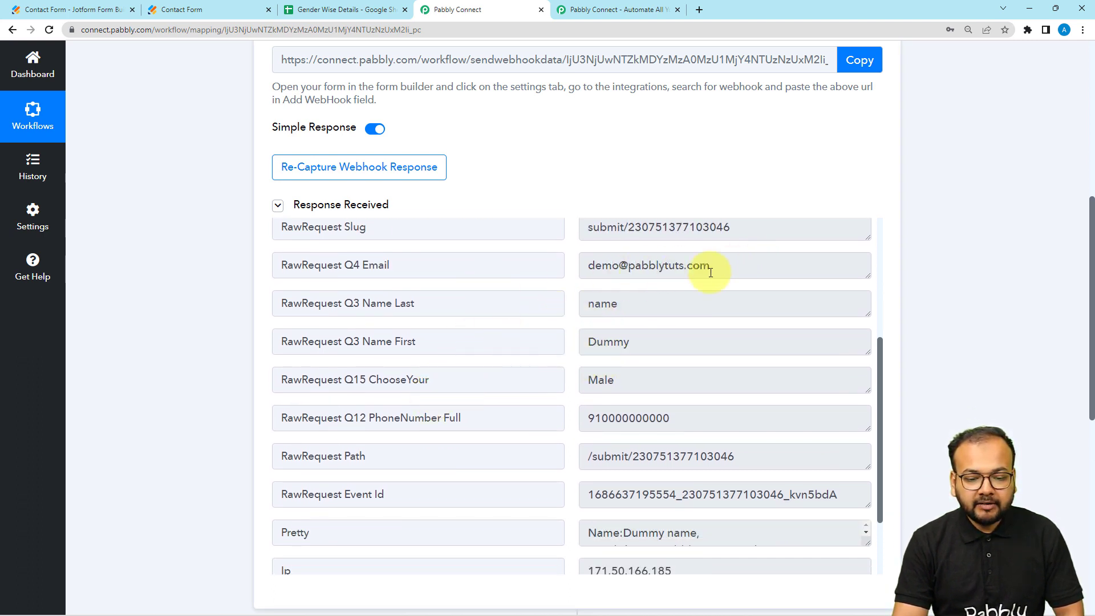
scroll(571, 377, down, 1)
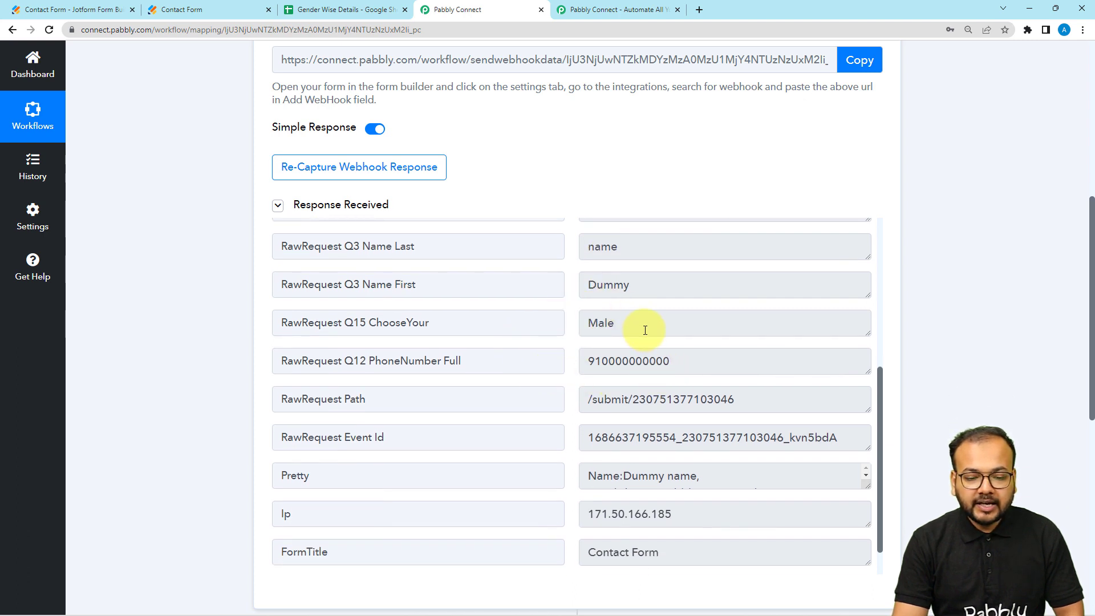
double_click(624, 329)
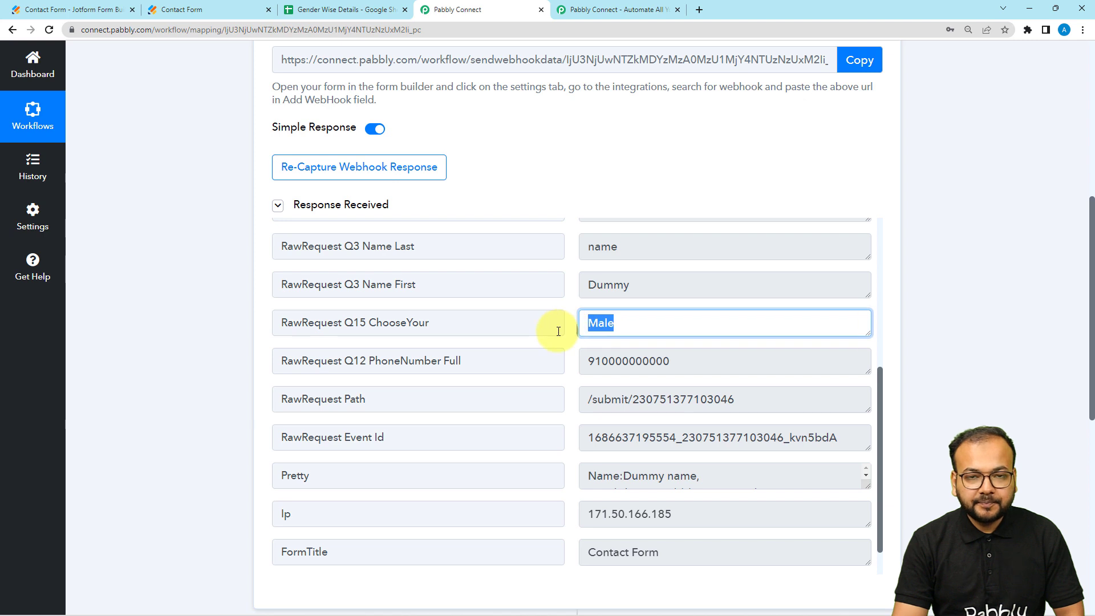
- Expand the empty action step to show the app list with Router and Filter
scroll(196, 326, down, 5)
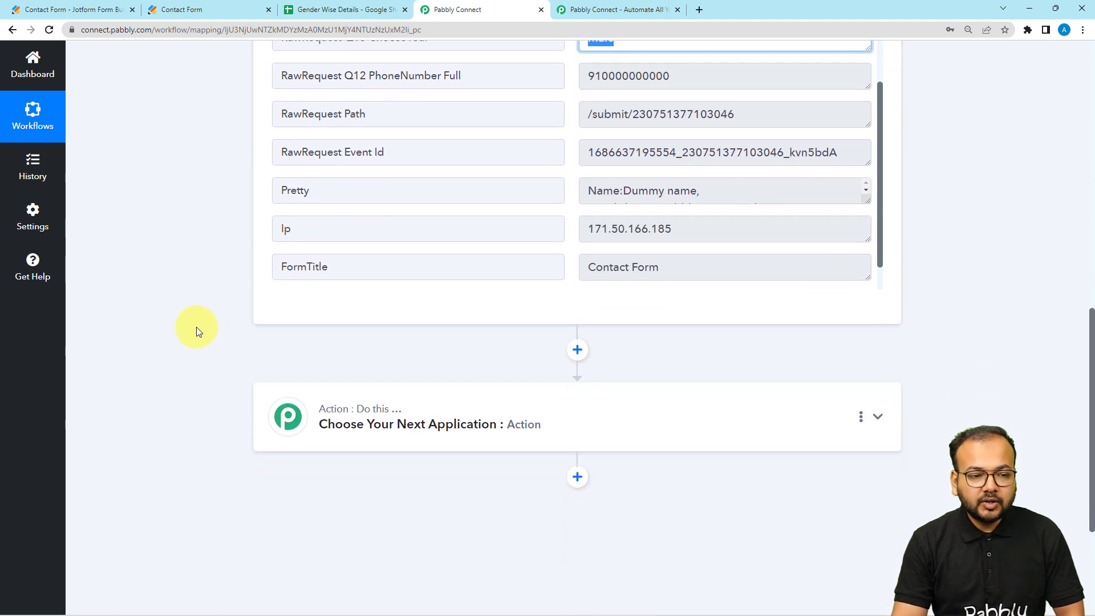
scroll(197, 326, down, 2)
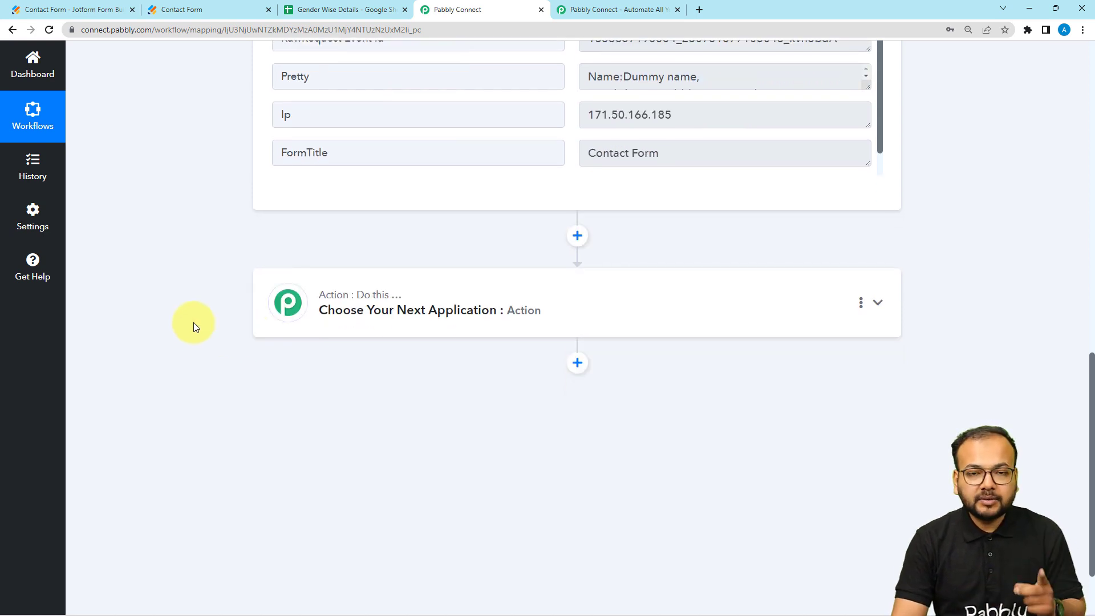
click(385, 335)
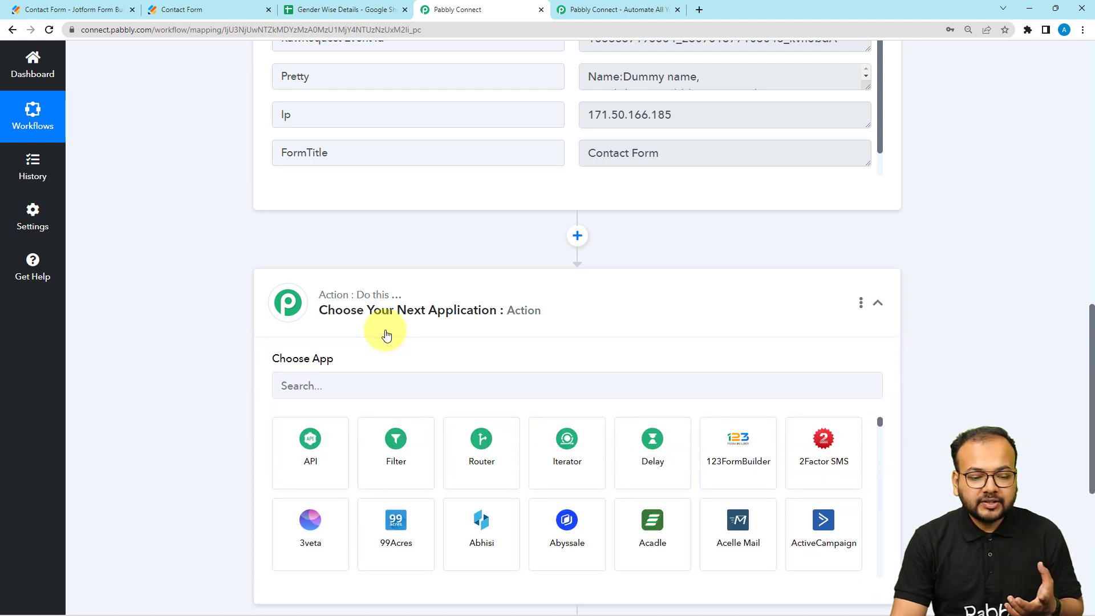
- Make the action a Router with For Males and For Females routes and open the For Males filter
click(481, 453)
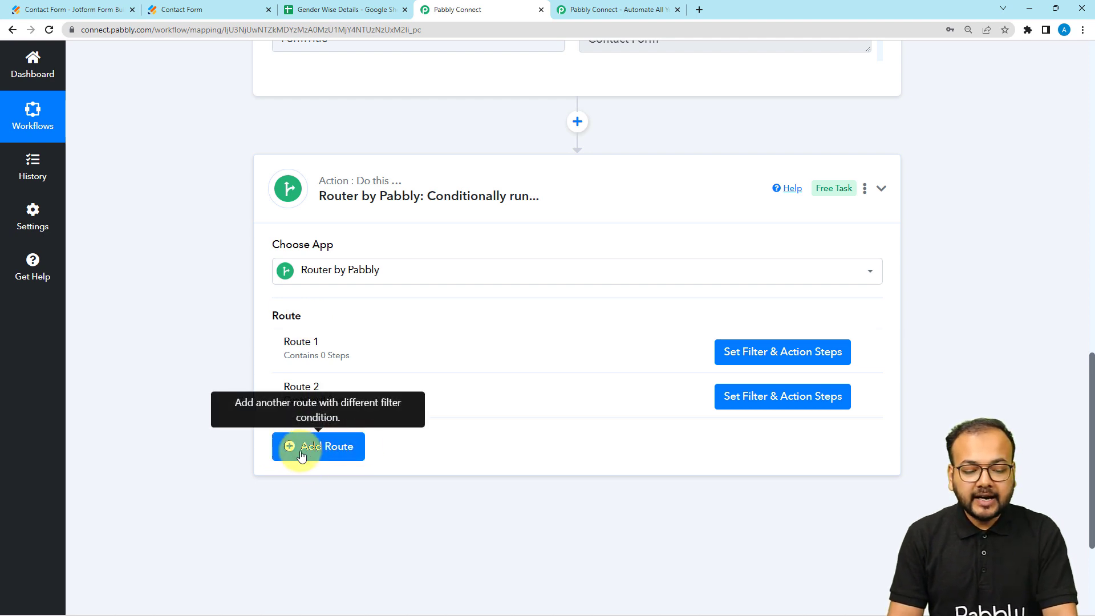
click(785, 359)
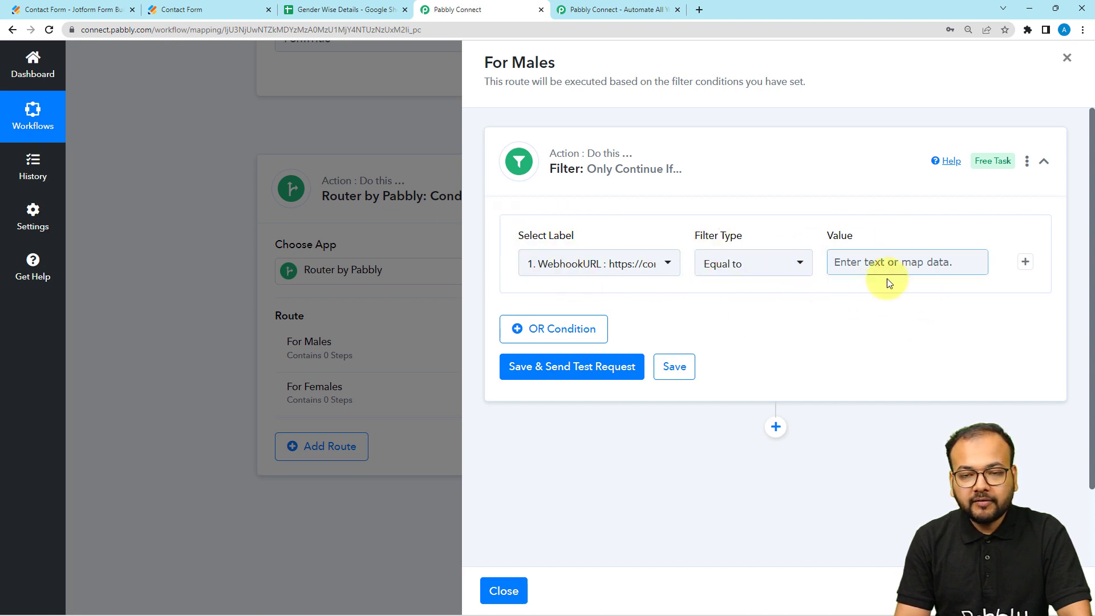
- Set the For Males filter label to RawRequest Q15 ChooseYour with filter type Equal to
click(639, 272)
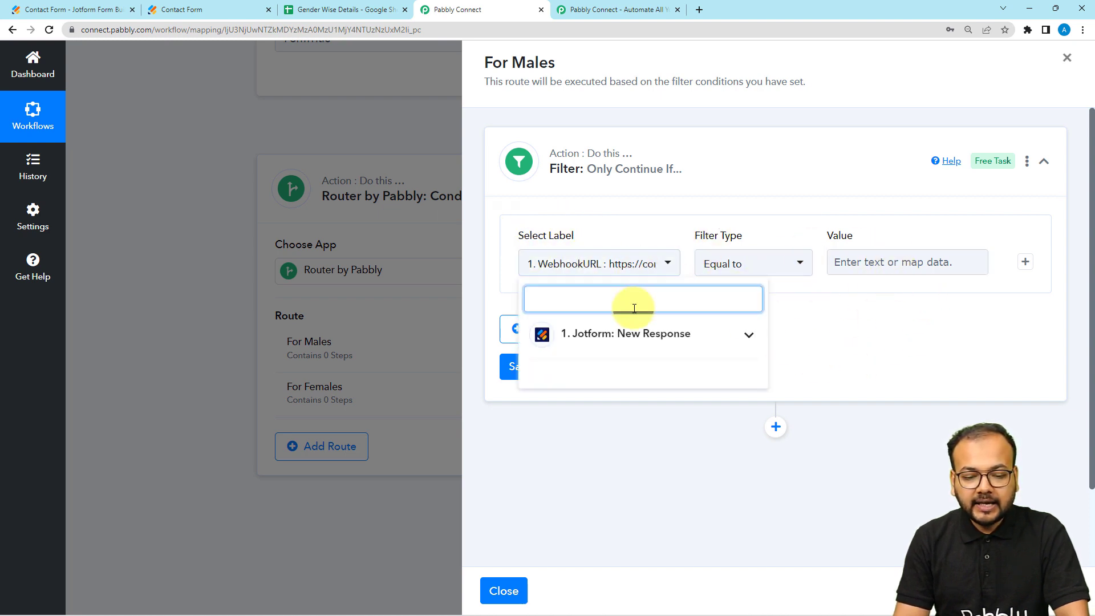
click(618, 357)
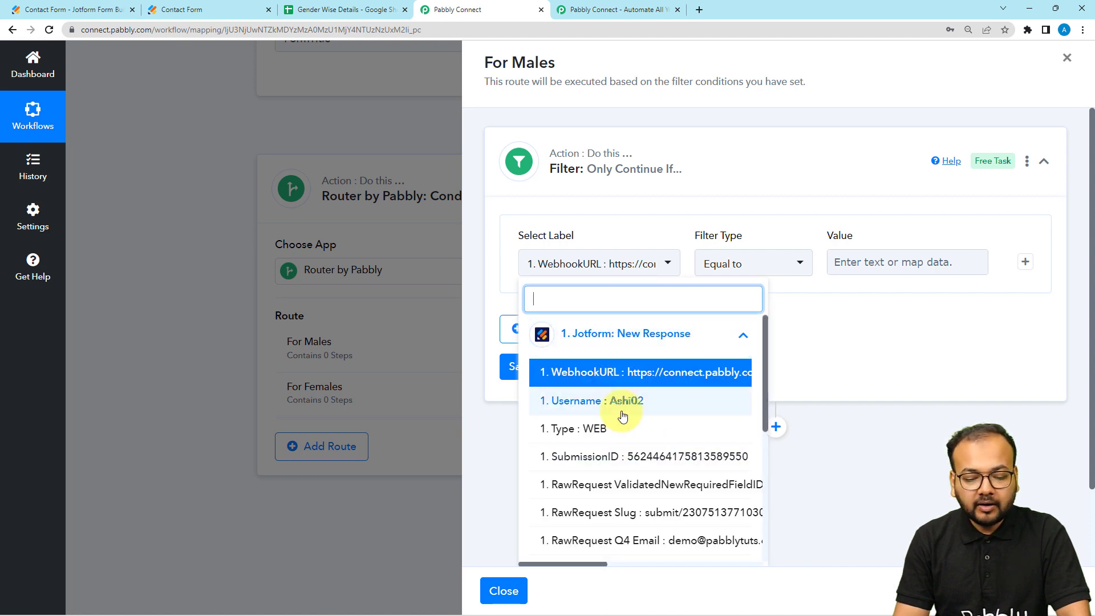
scroll(622, 416, down, 3)
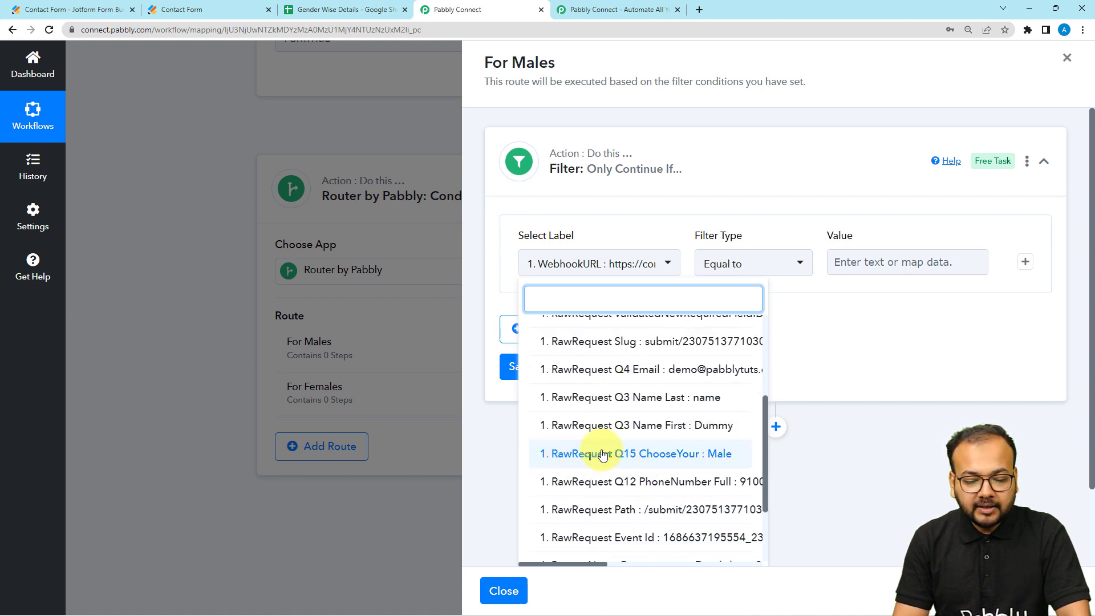
click(656, 454)
click(717, 347)
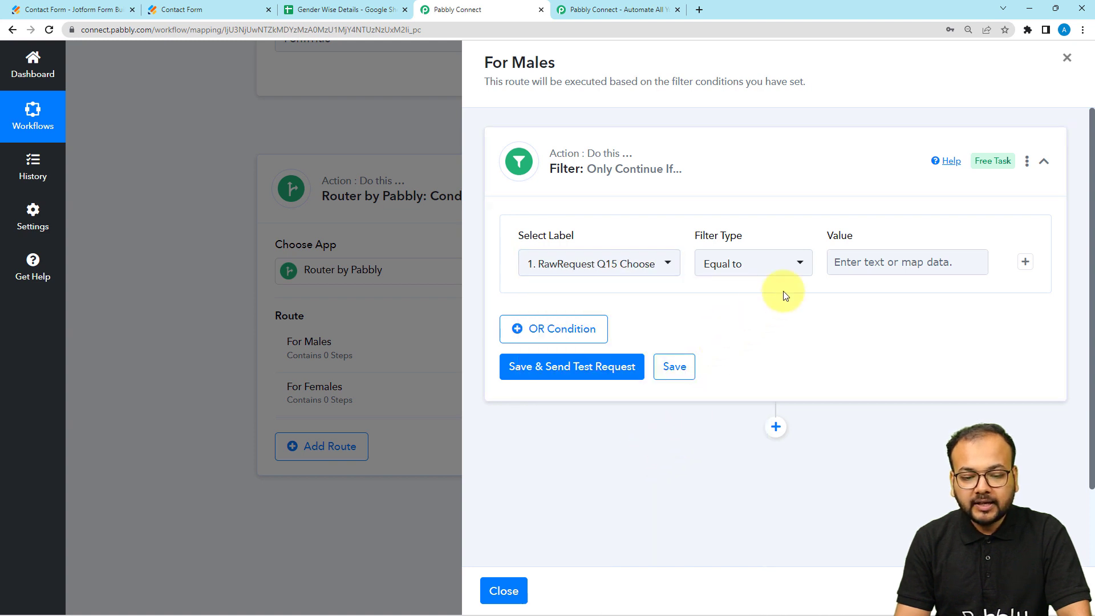
click(742, 278)
click(733, 159)
- Set the comparison value to Male and save, with the test returning Condition is true
click(870, 266)
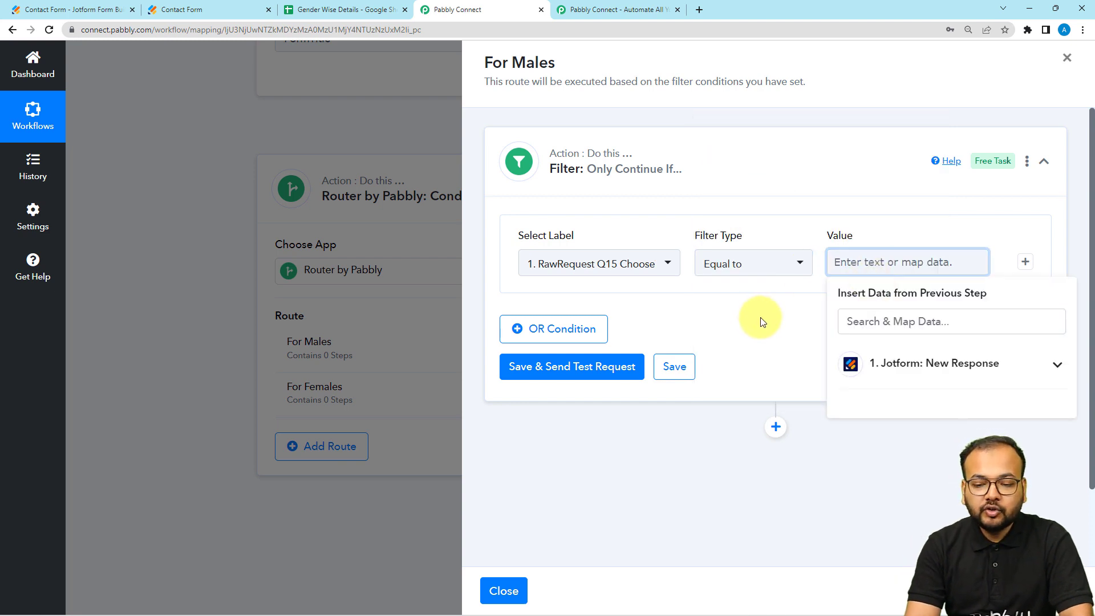
click(894, 387)
click(876, 261)
click(905, 372)
scroll(970, 484, down, 3)
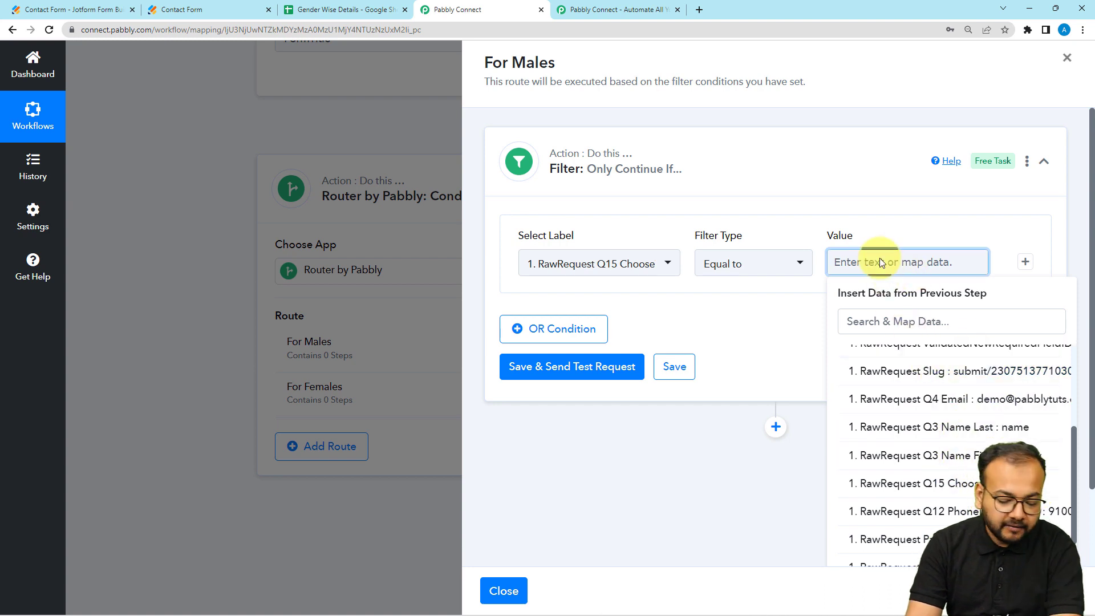
text(M)
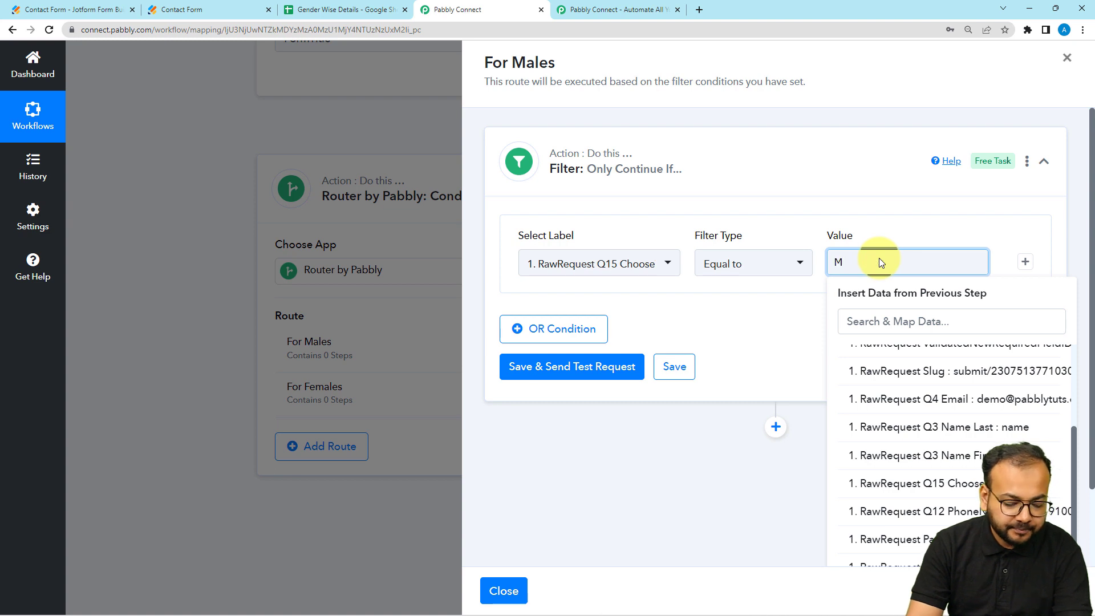
text(ale)
click(782, 323)
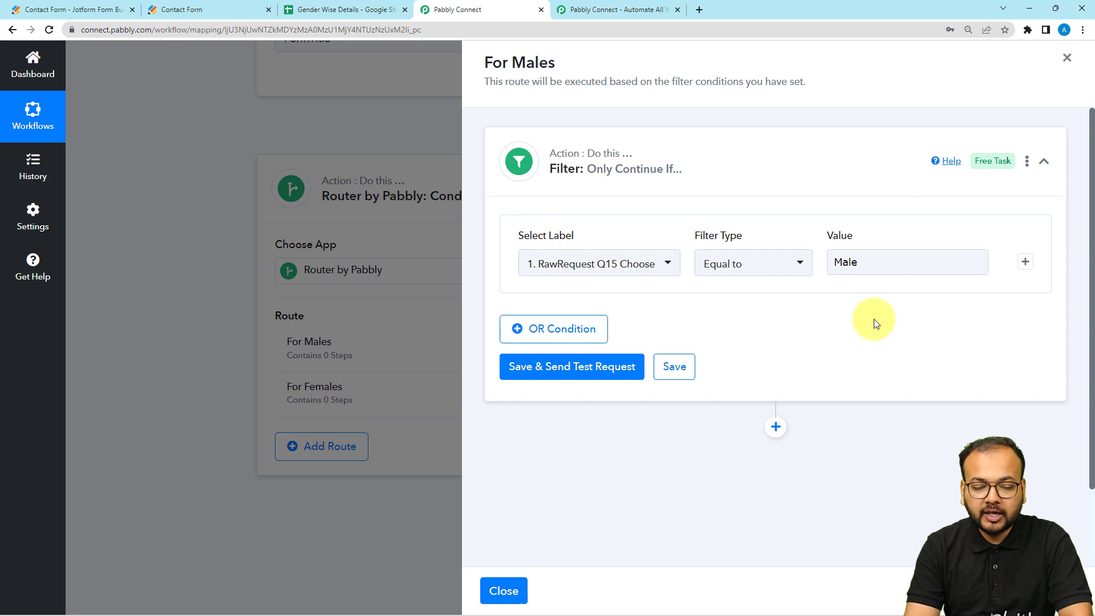
click(578, 365)
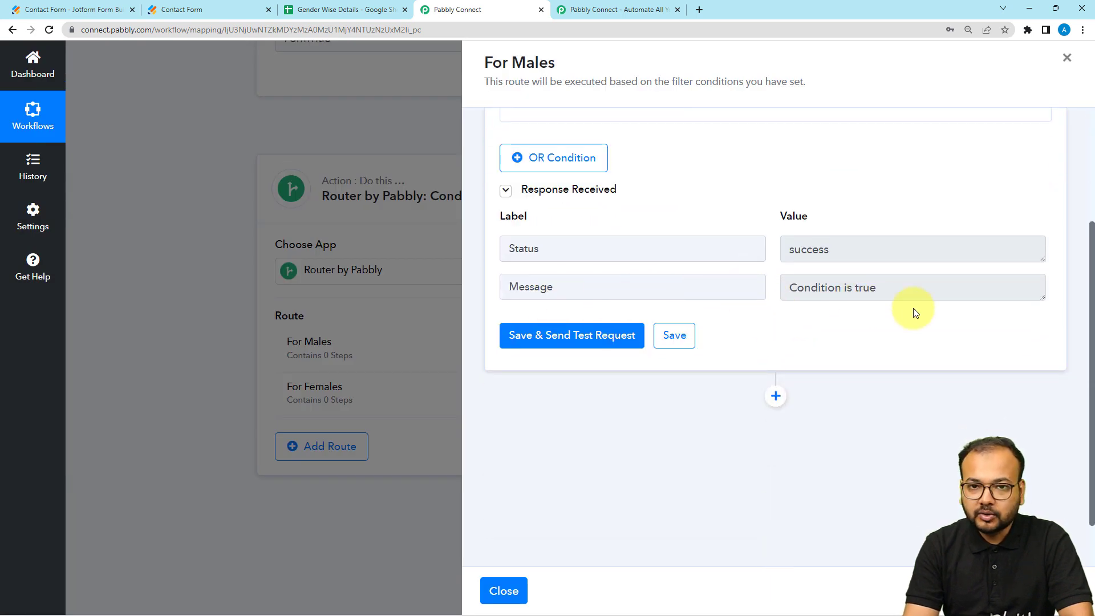
scroll(890, 322, down, 1)
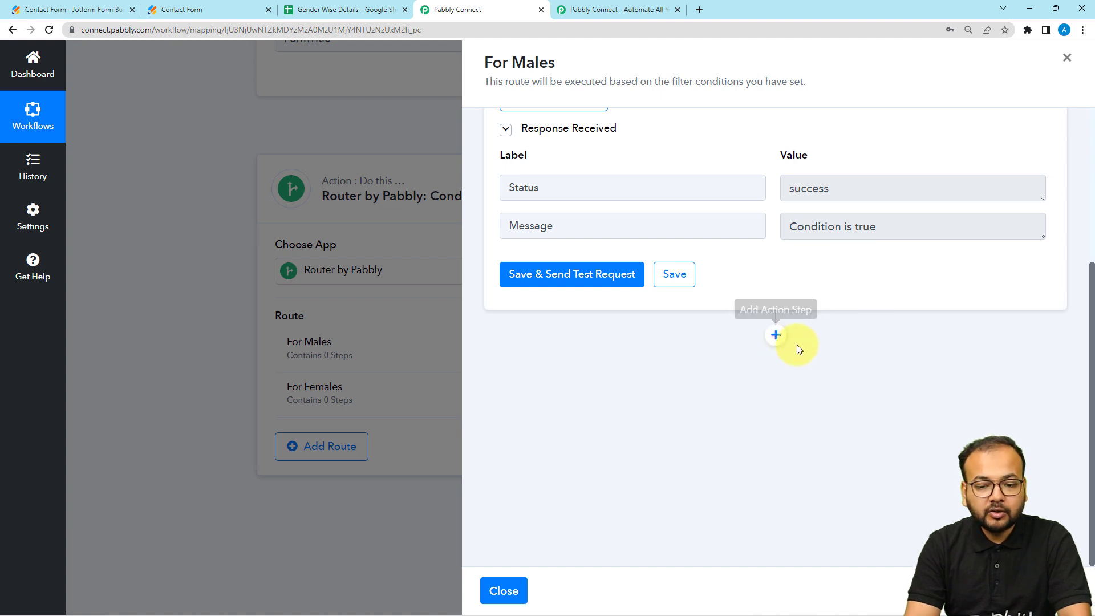
click(777, 336)
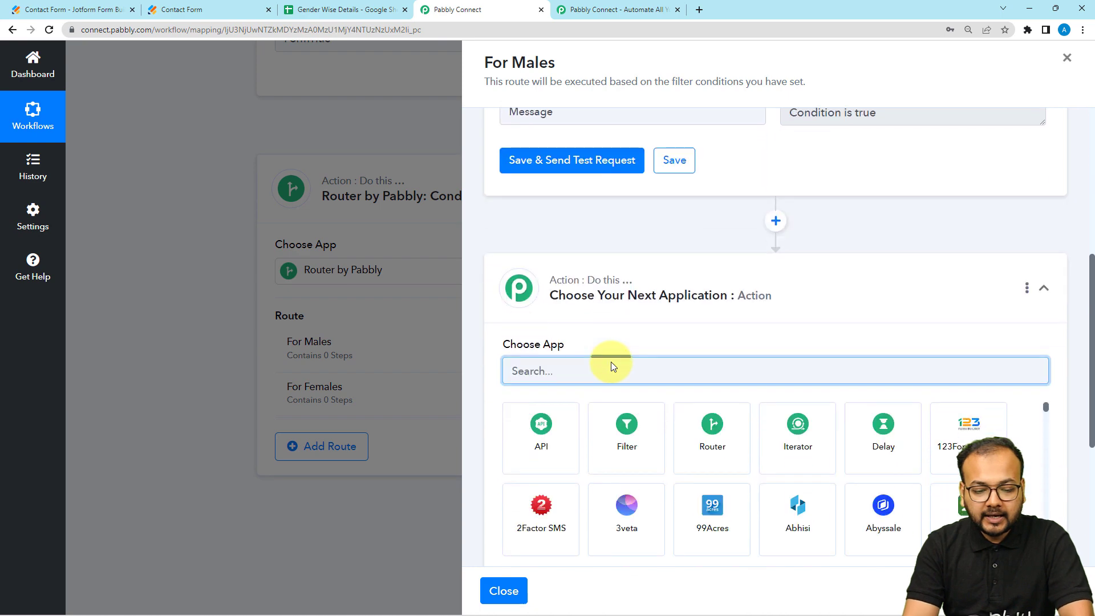
- Search 'shee' and add a Google Sheets Add New Row action to the For Males route
text(shee)
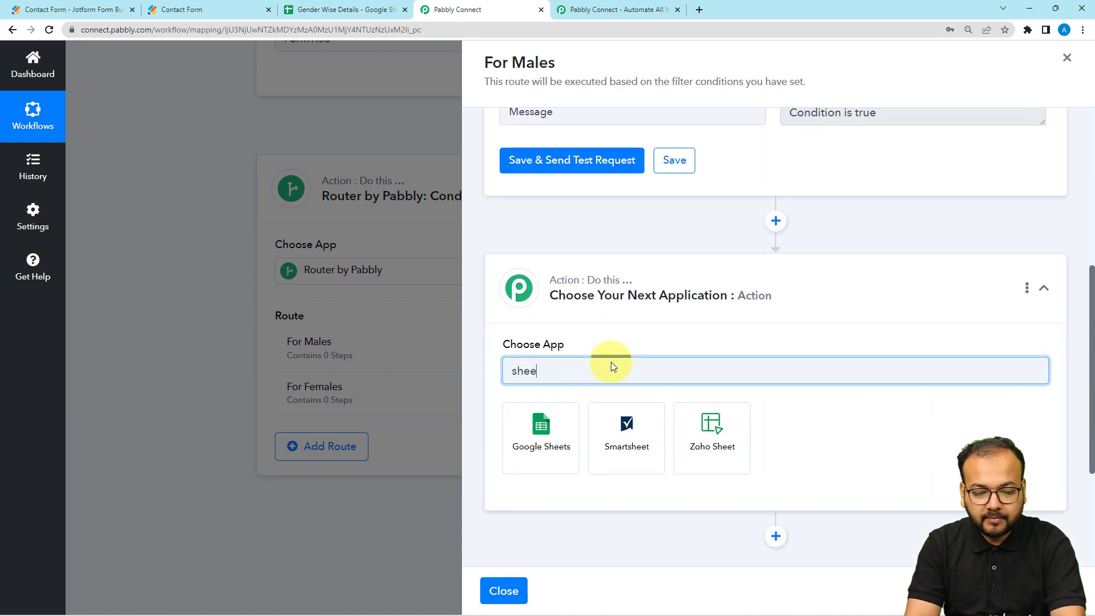
click(522, 425)
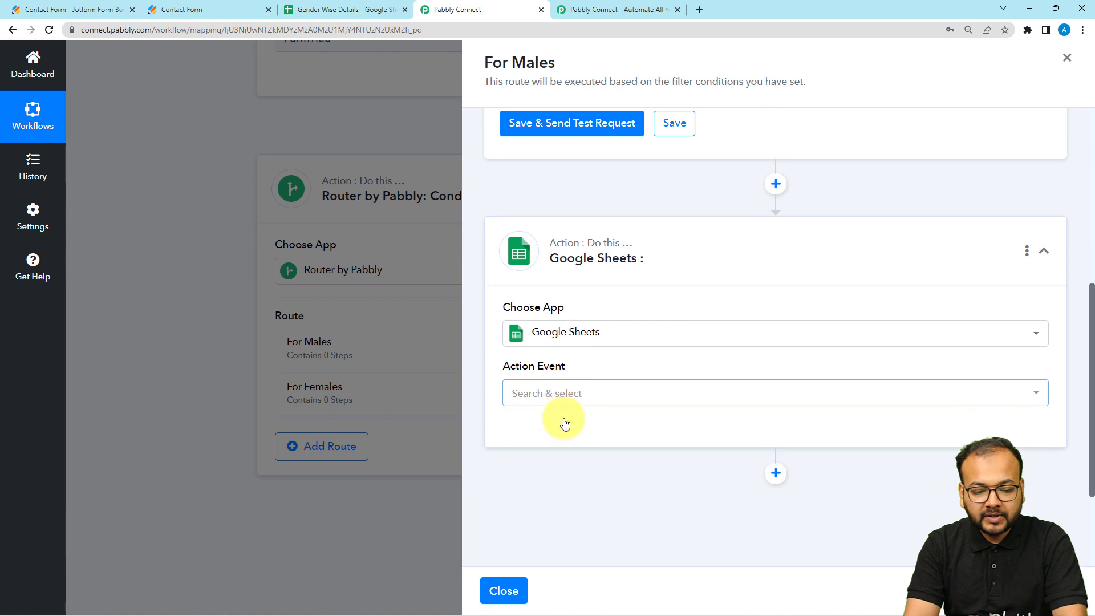
click(564, 384)
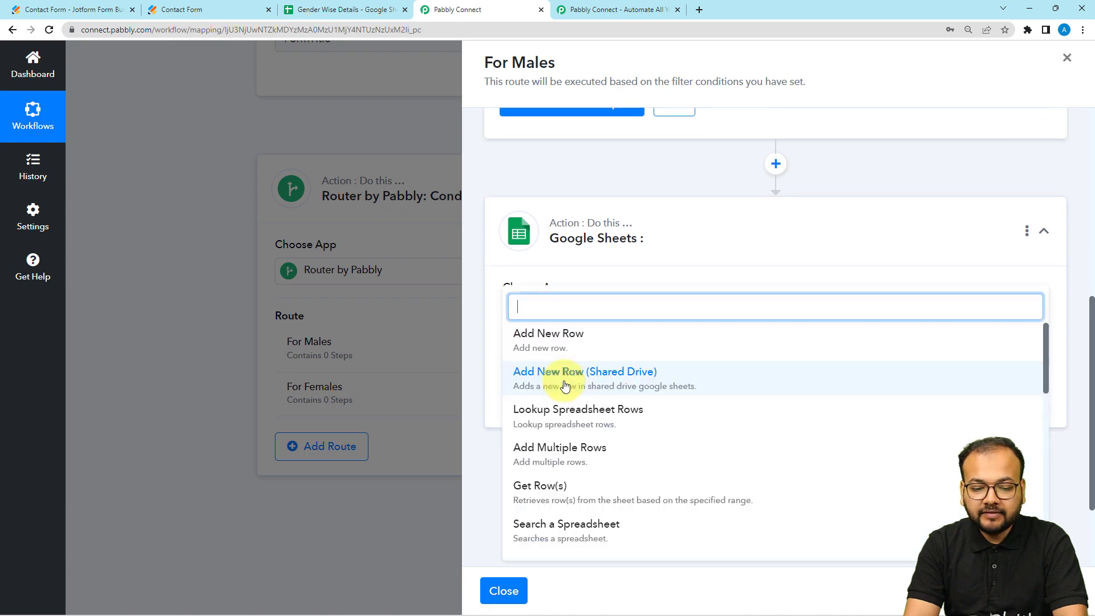
click(561, 347)
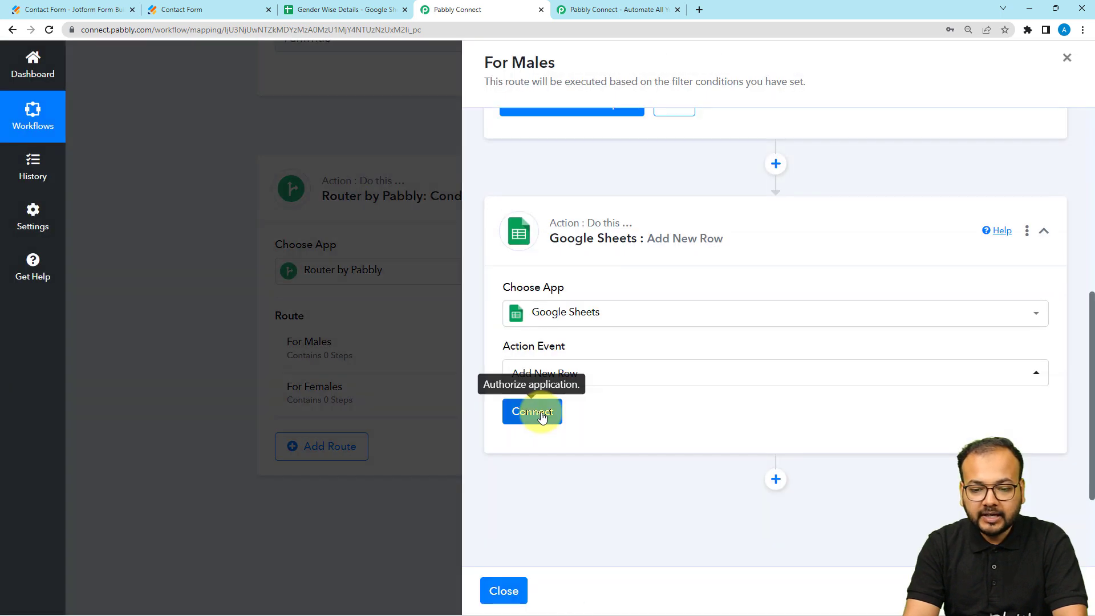
- Connect Google Sheets using the existing connection and save it
click(532, 411)
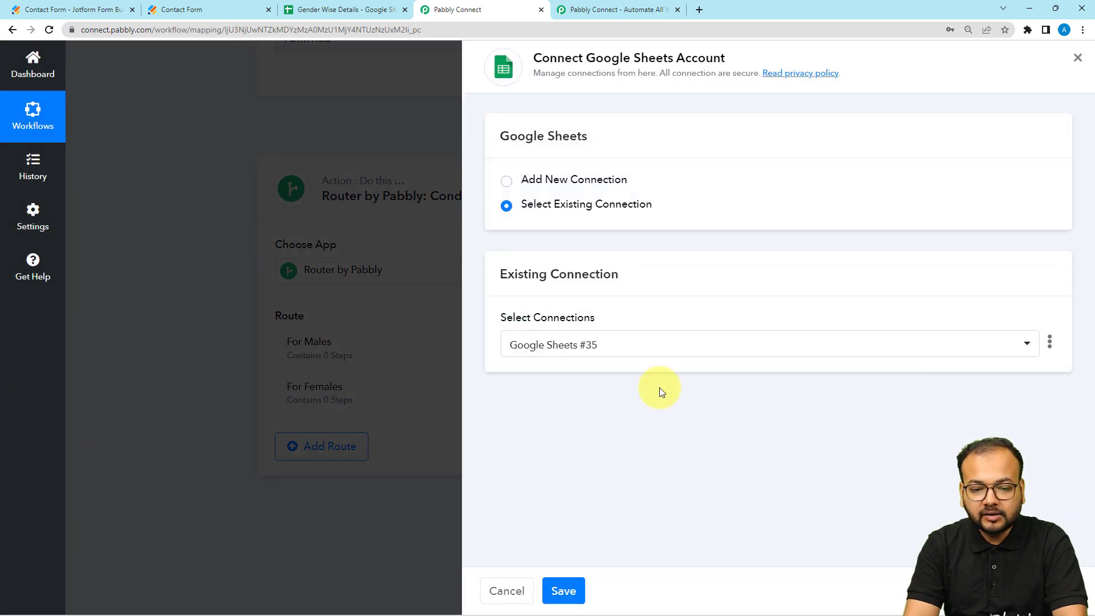
click(508, 181)
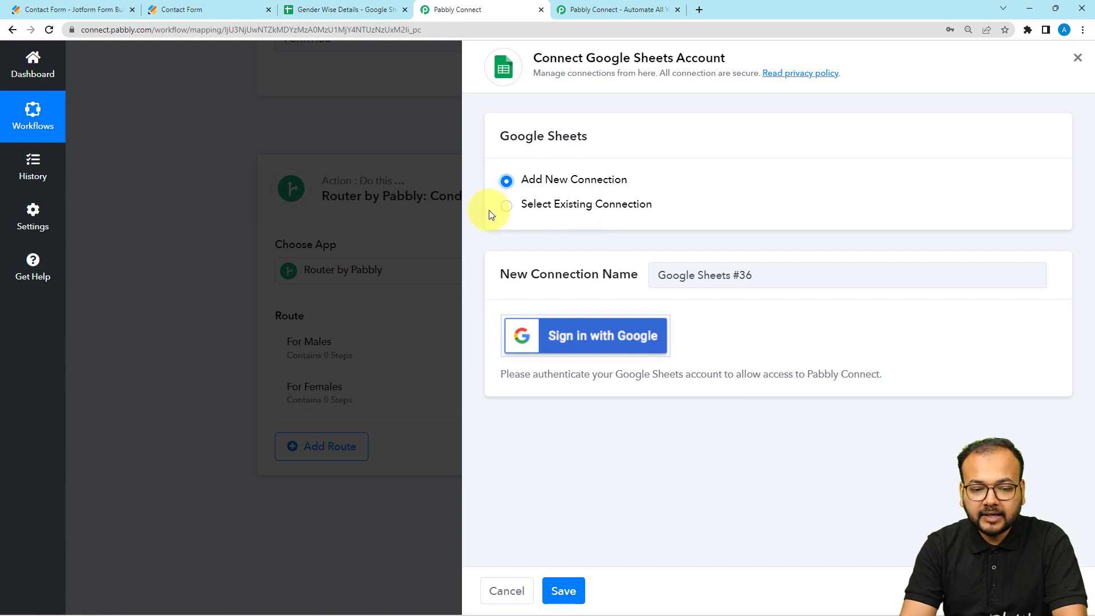
click(507, 207)
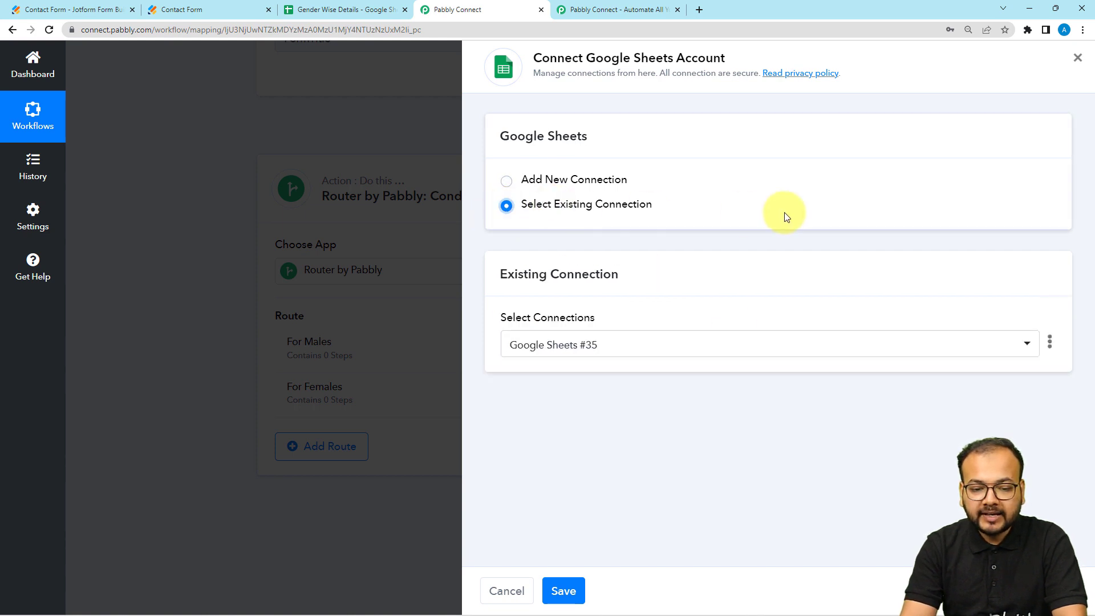
click(563, 591)
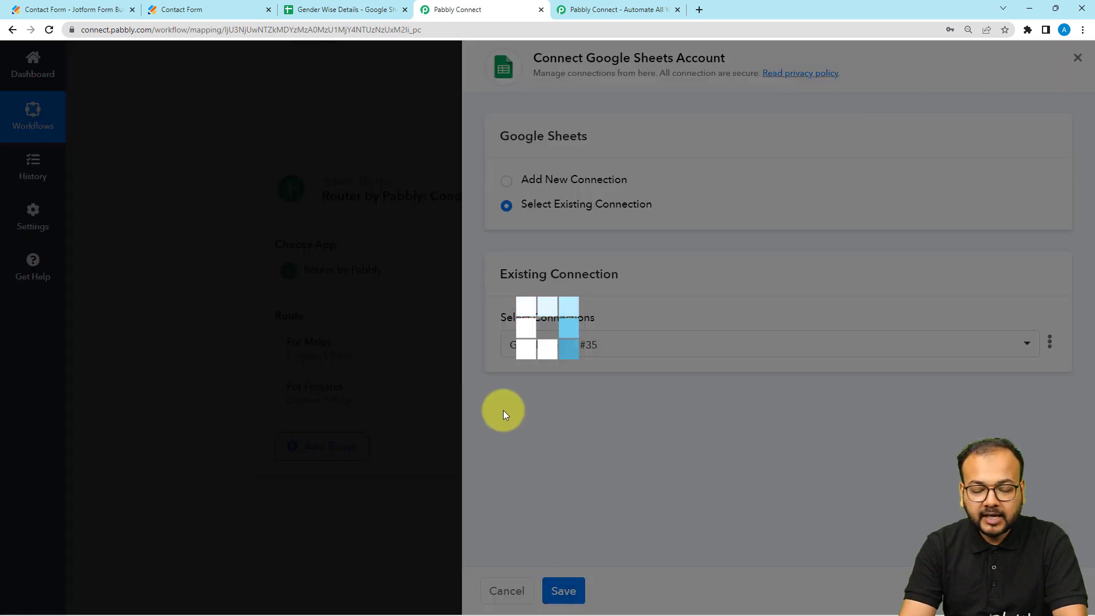
scroll(568, 325, down, 2)
scroll(623, 314, down, 1)
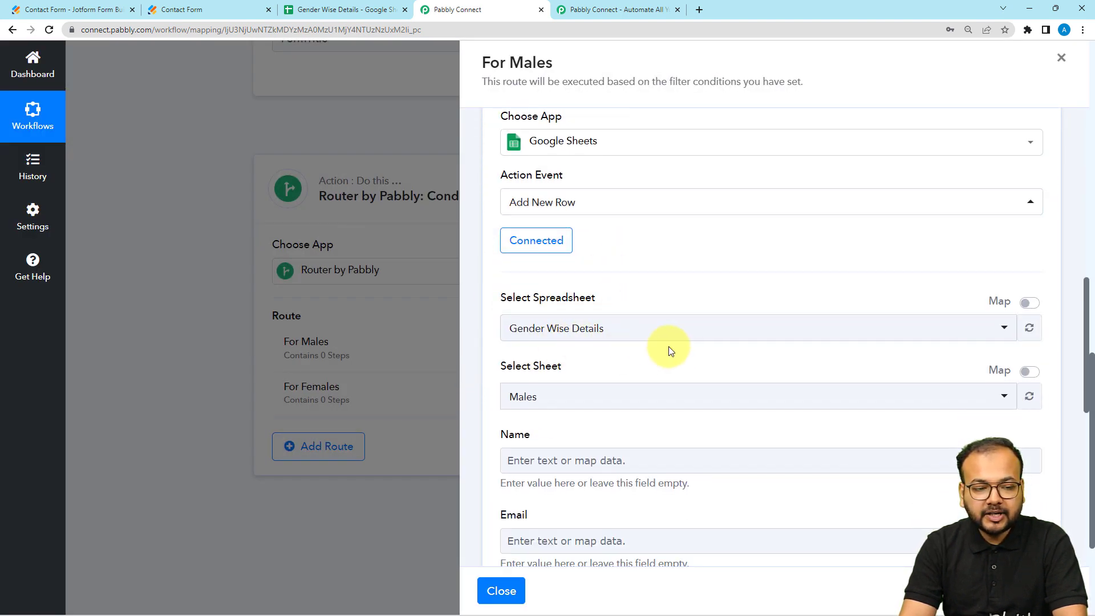
click(299, 7)
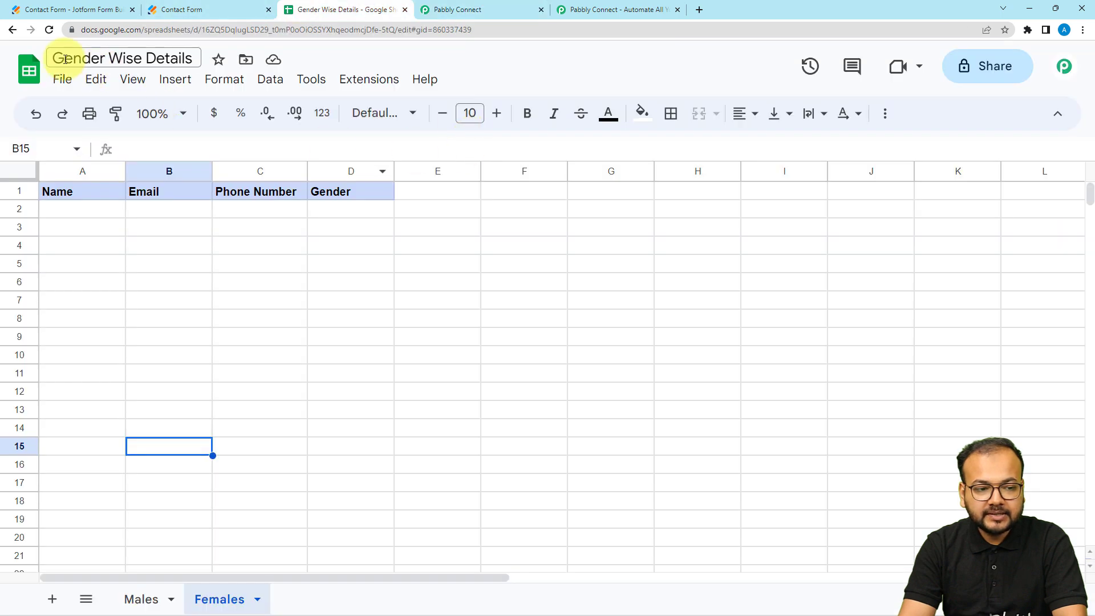
click(442, 9)
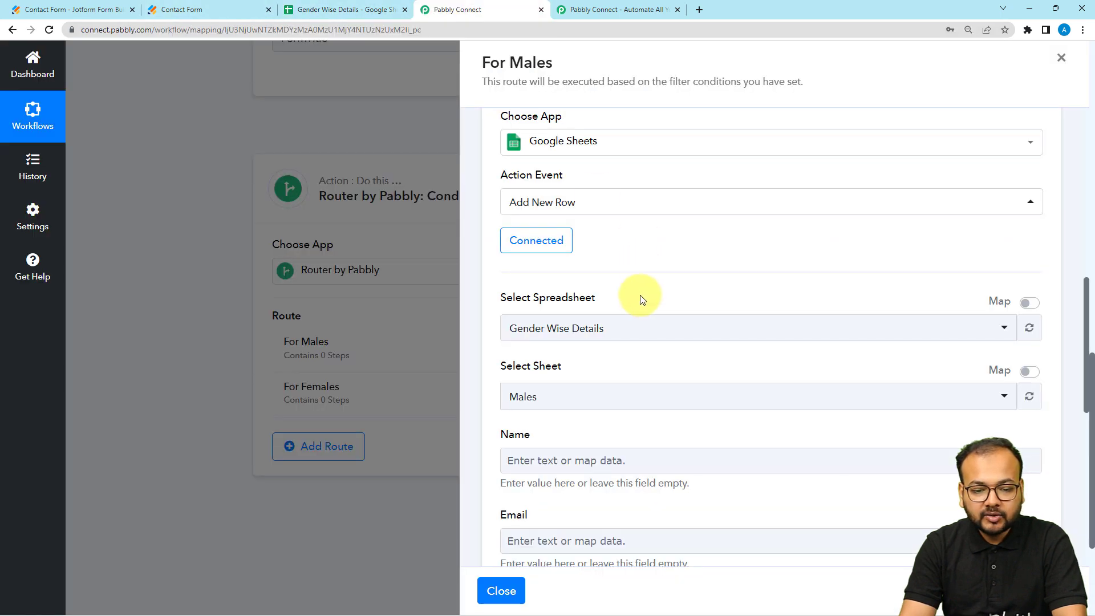
click(619, 340)
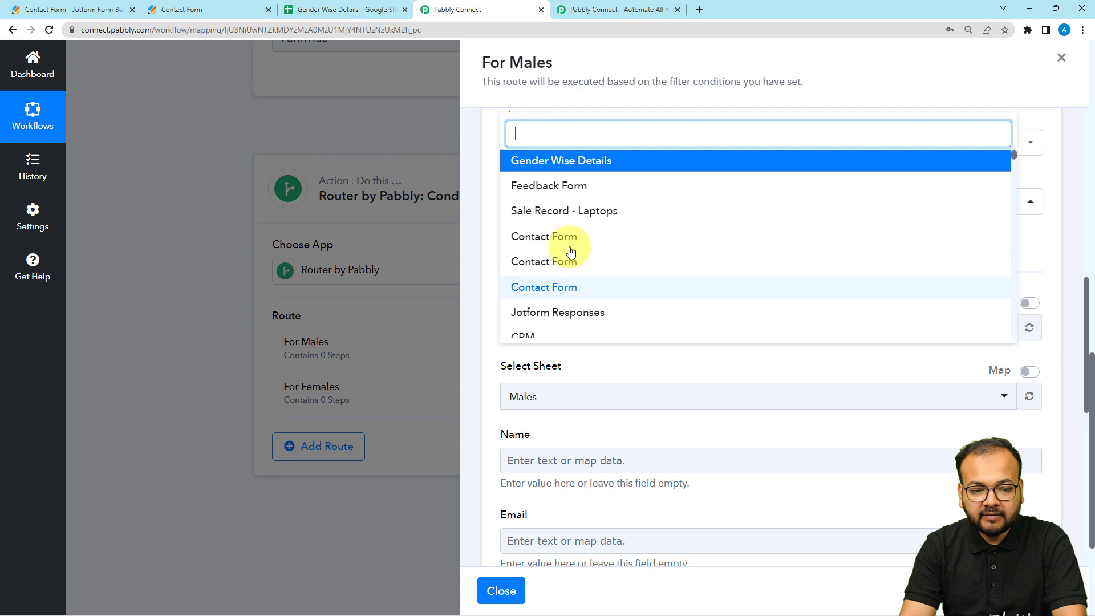
click(559, 159)
scroll(591, 308, down, 3)
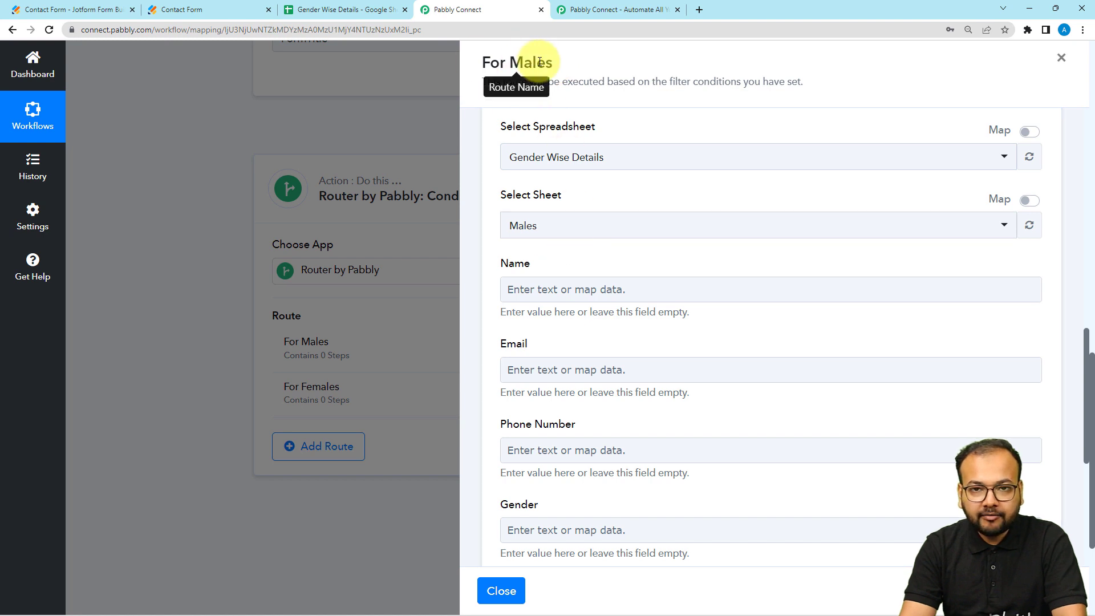
click(520, 237)
click(522, 291)
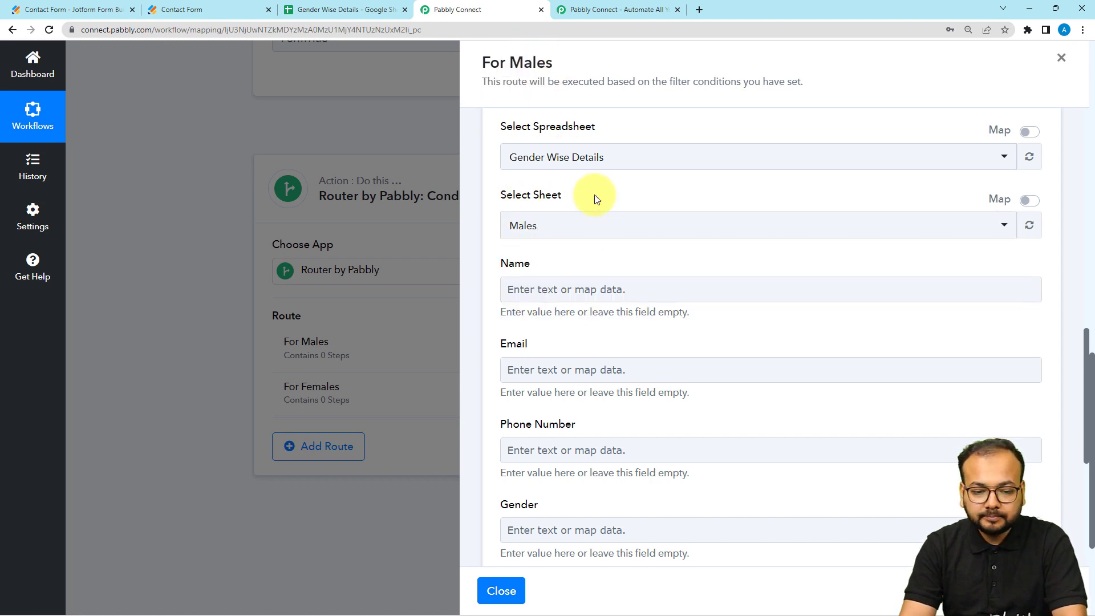
scroll(590, 308, down, 1)
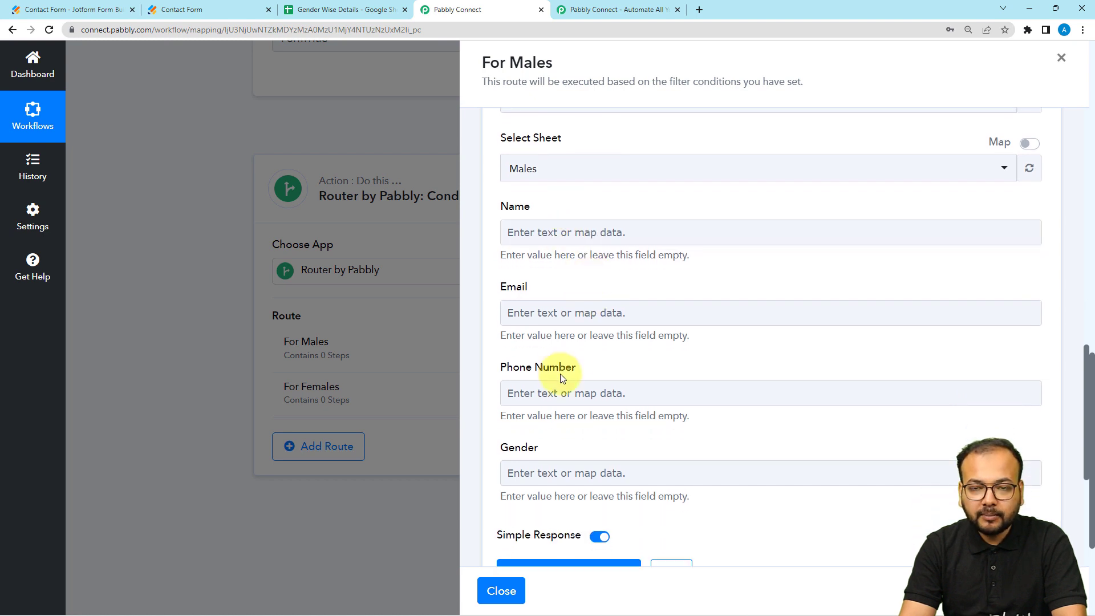
click(296, 9)
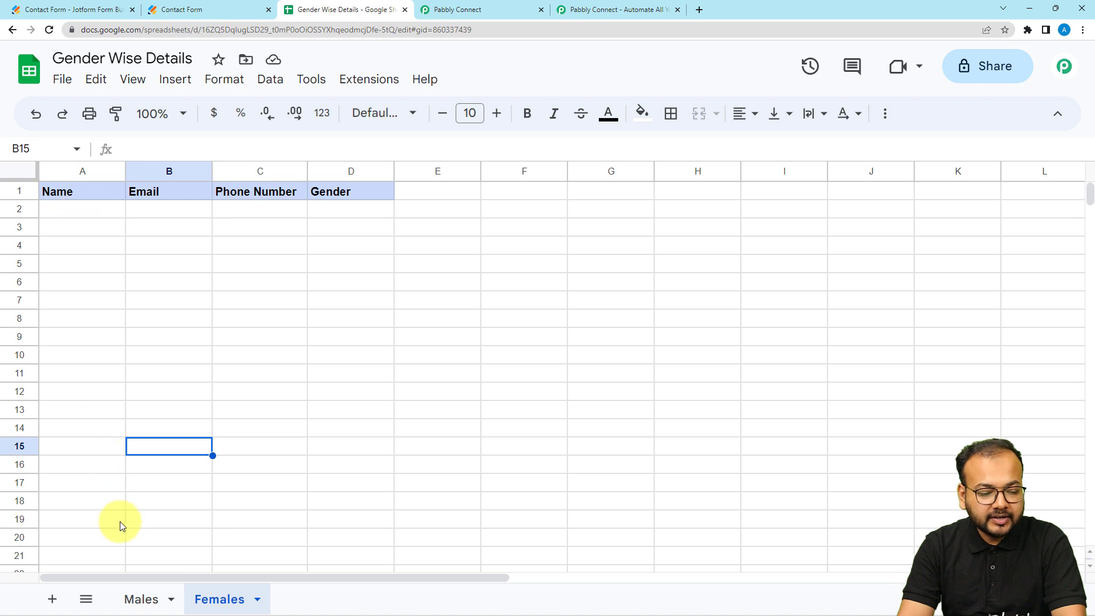
click(140, 598)
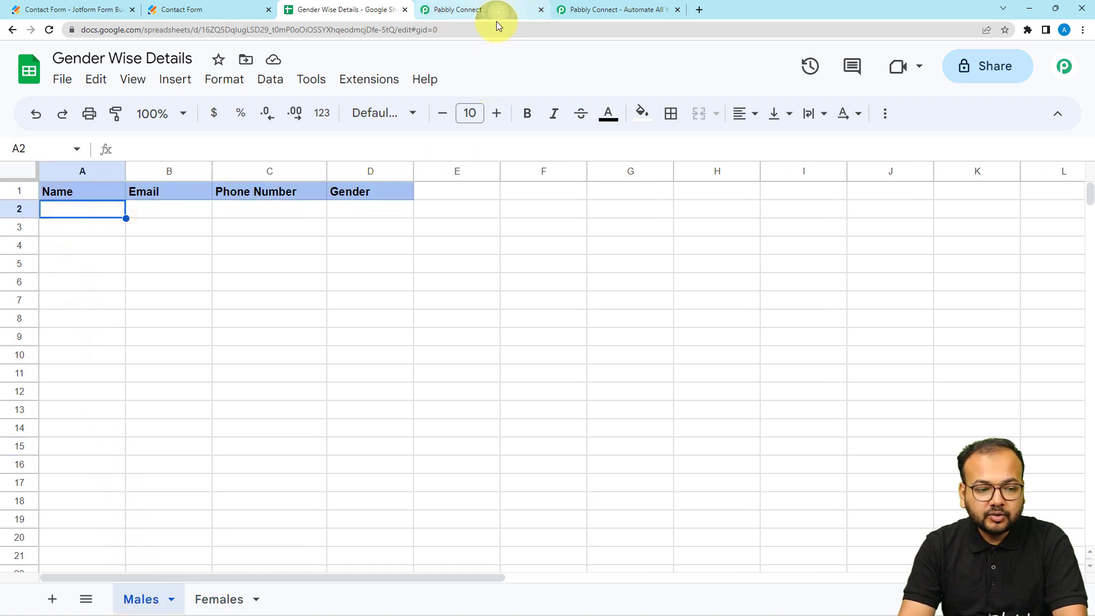
click(445, 9)
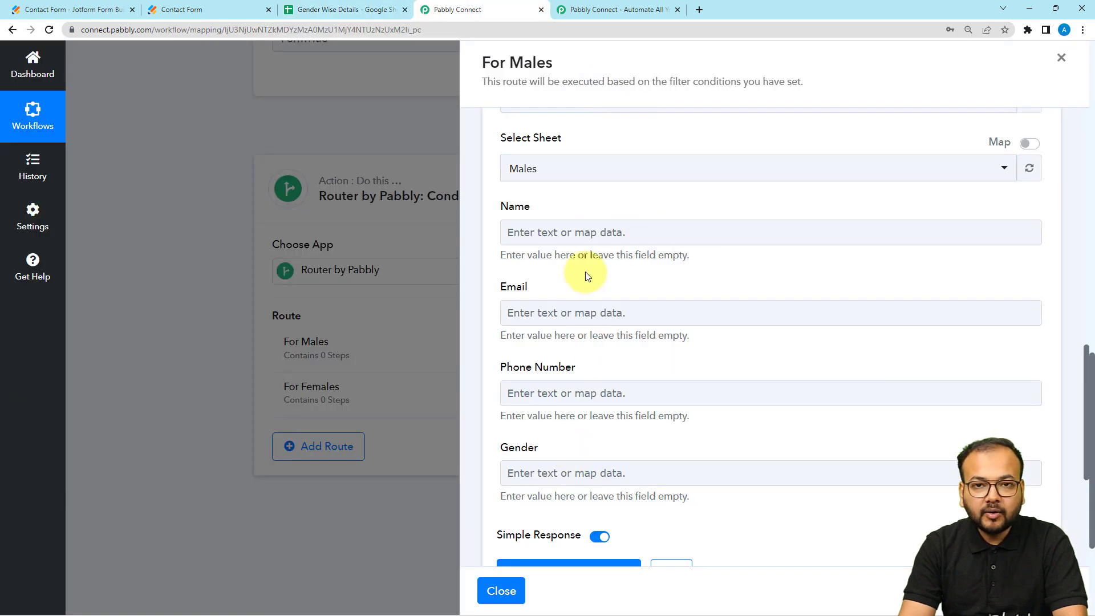
- Map the Jotform Q3 Name First and Last answers into the Name field
click(584, 235)
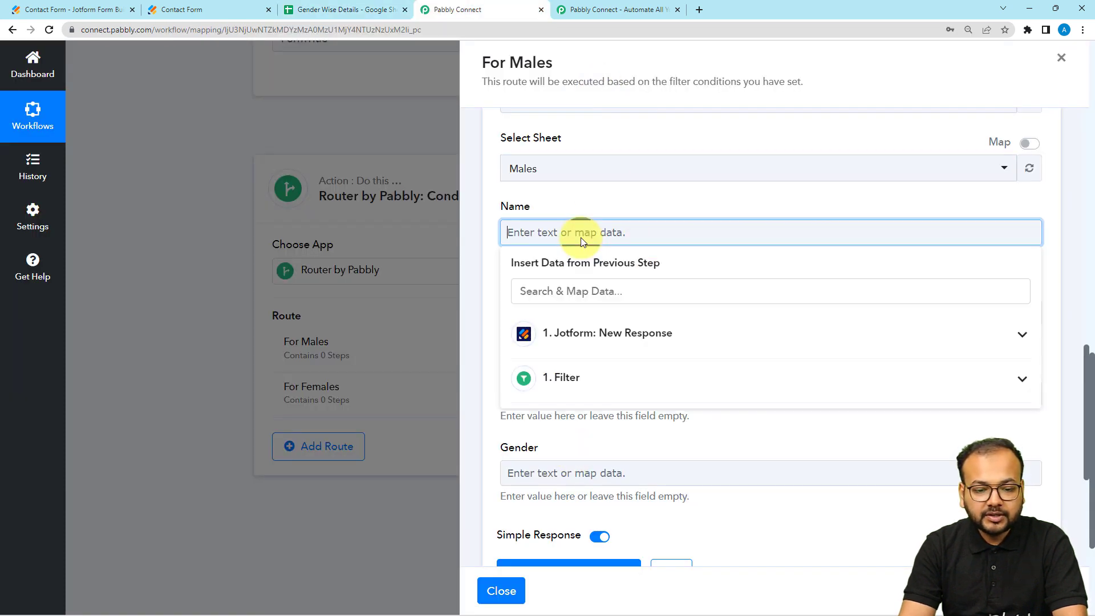
click(547, 335)
scroll(627, 488, down, 3)
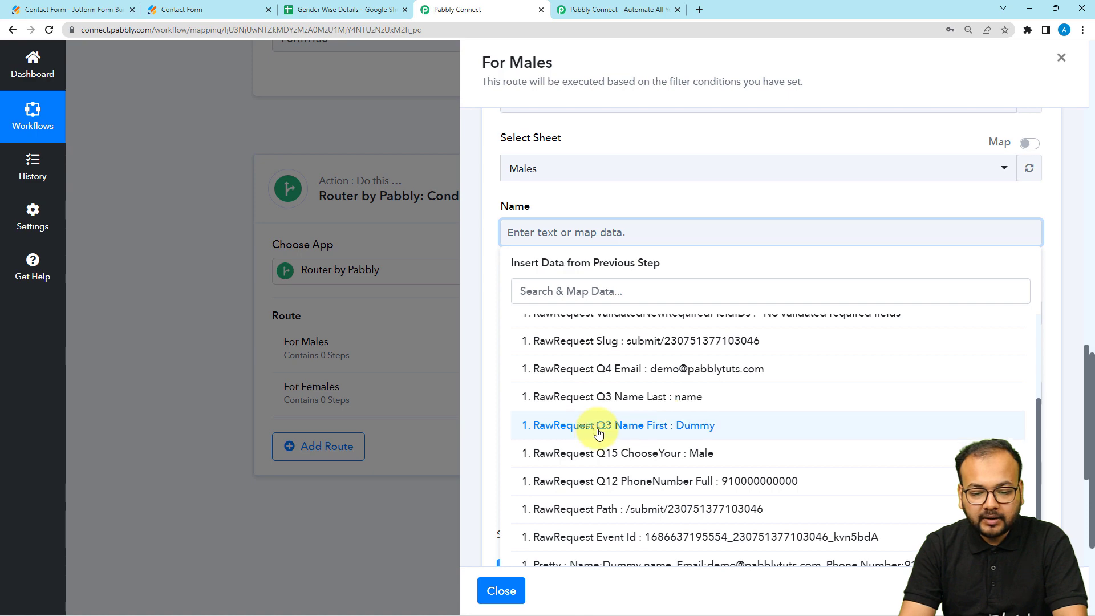
click(655, 426)
click(599, 342)
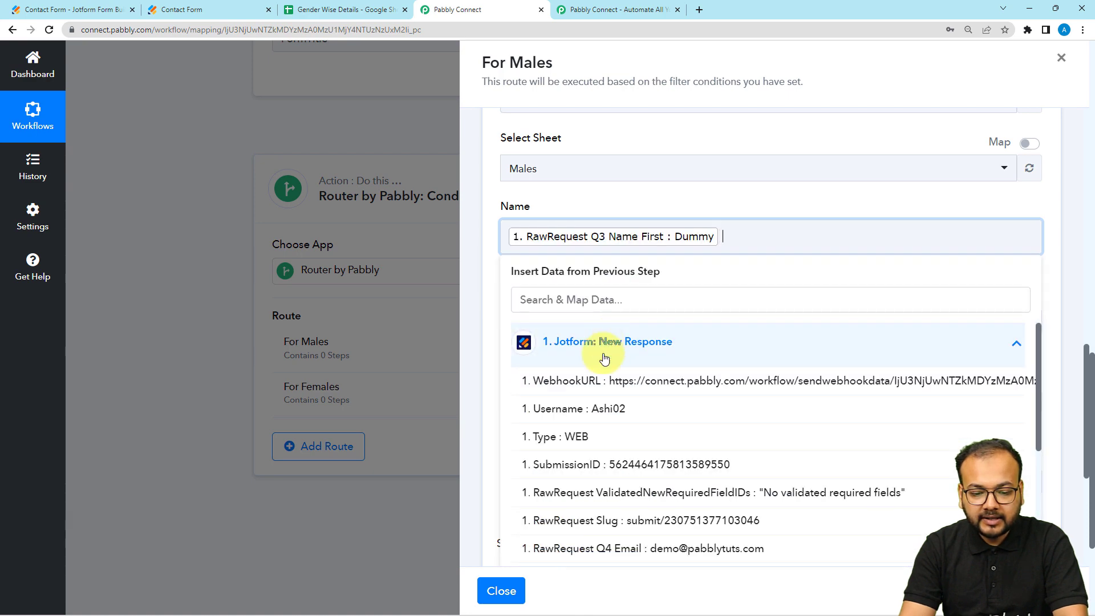
scroll(601, 496, down, 3)
click(619, 407)
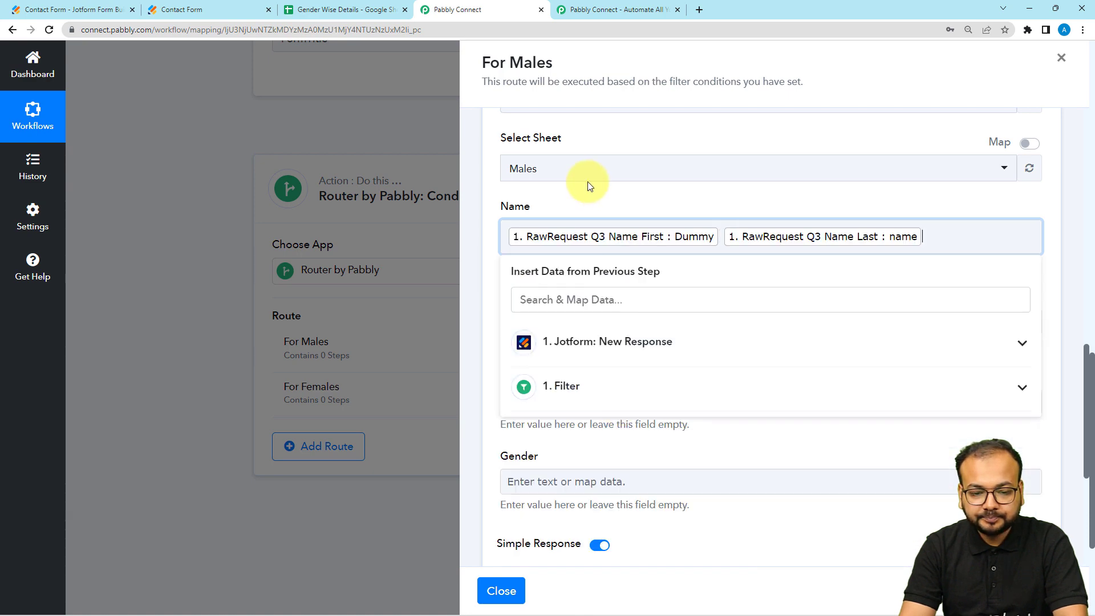
click(587, 185)
- Map the Q4 Email and Q12 PhoneNumber answers into Email and Phone Number
click(570, 324)
scroll(571, 324, down, 2)
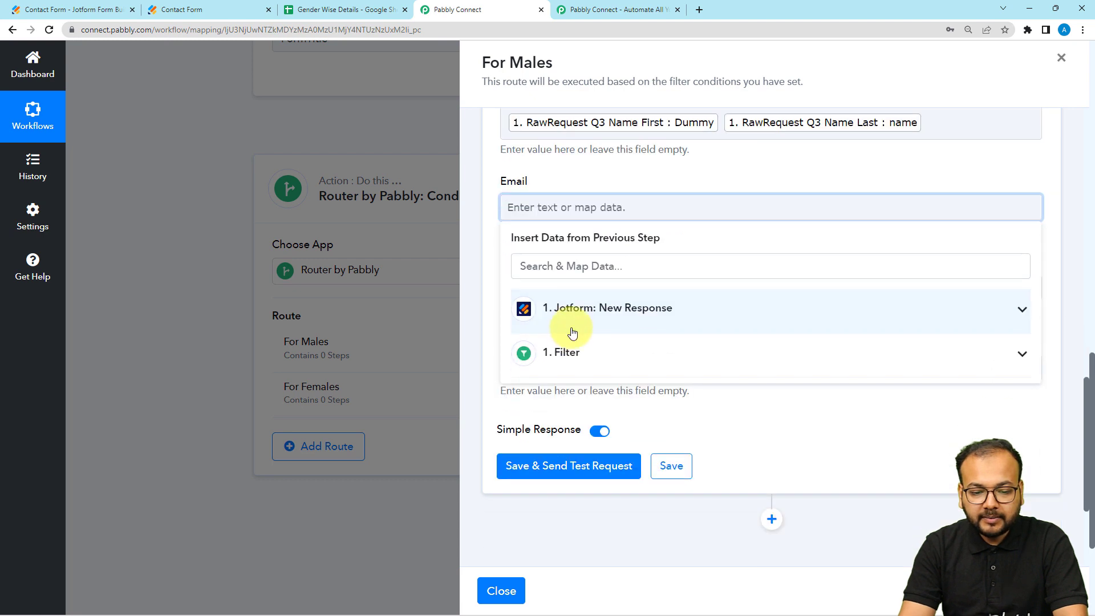
click(570, 320)
scroll(587, 439, down, 3)
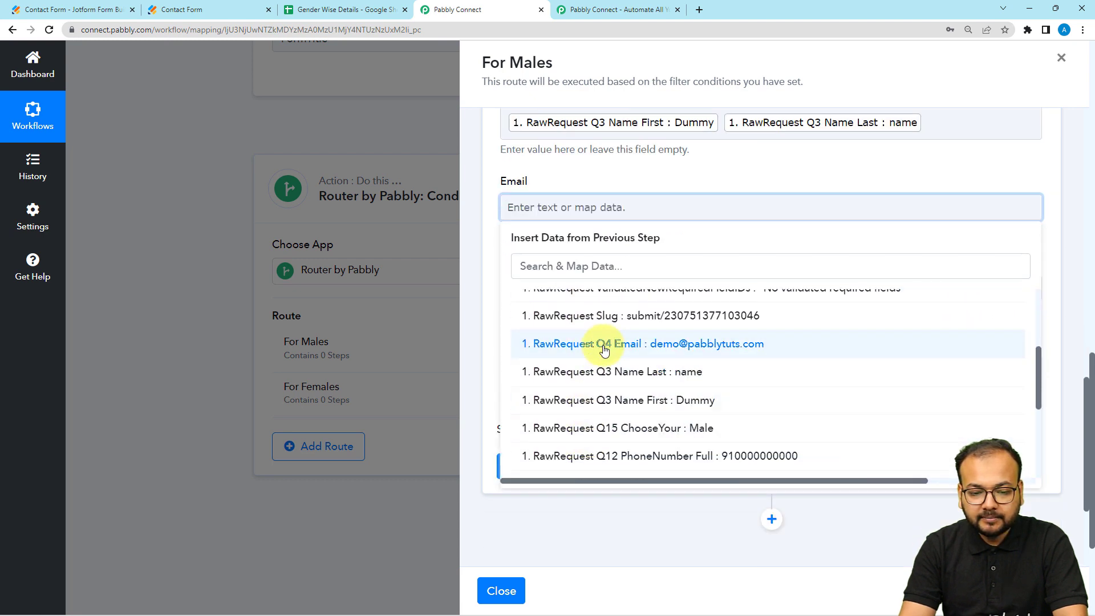
click(603, 347)
click(587, 271)
click(575, 299)
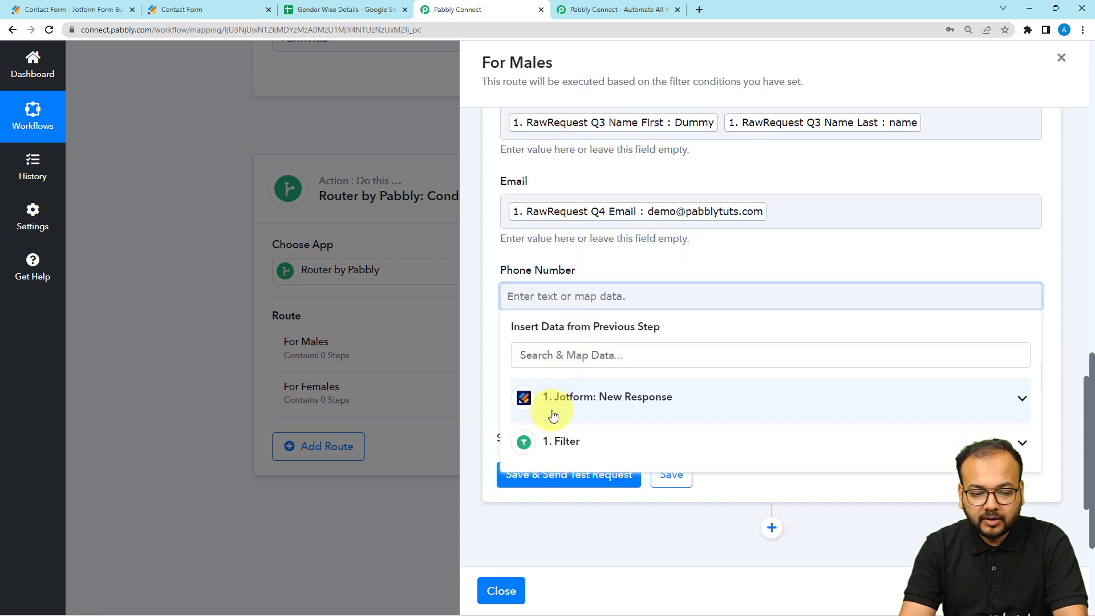
click(549, 399)
scroll(611, 489, down, 5)
click(613, 488)
click(553, 297)
- Map the Q15 ChooseYour answer into Gender, then save and send a test row to Males
click(545, 382)
click(565, 427)
scroll(616, 514, down, 5)
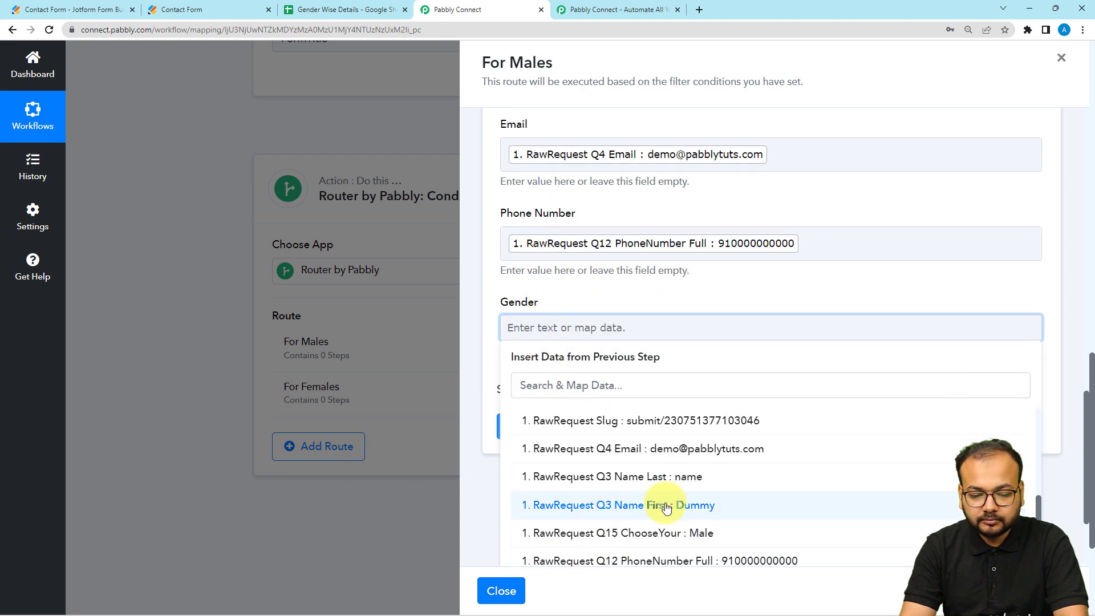
click(654, 533)
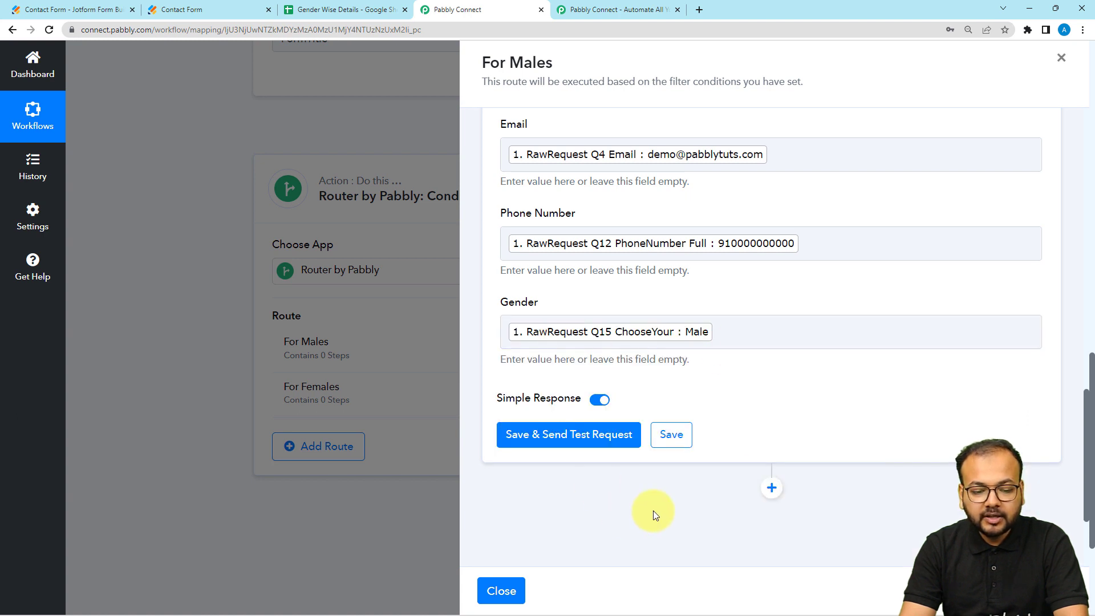
click(599, 436)
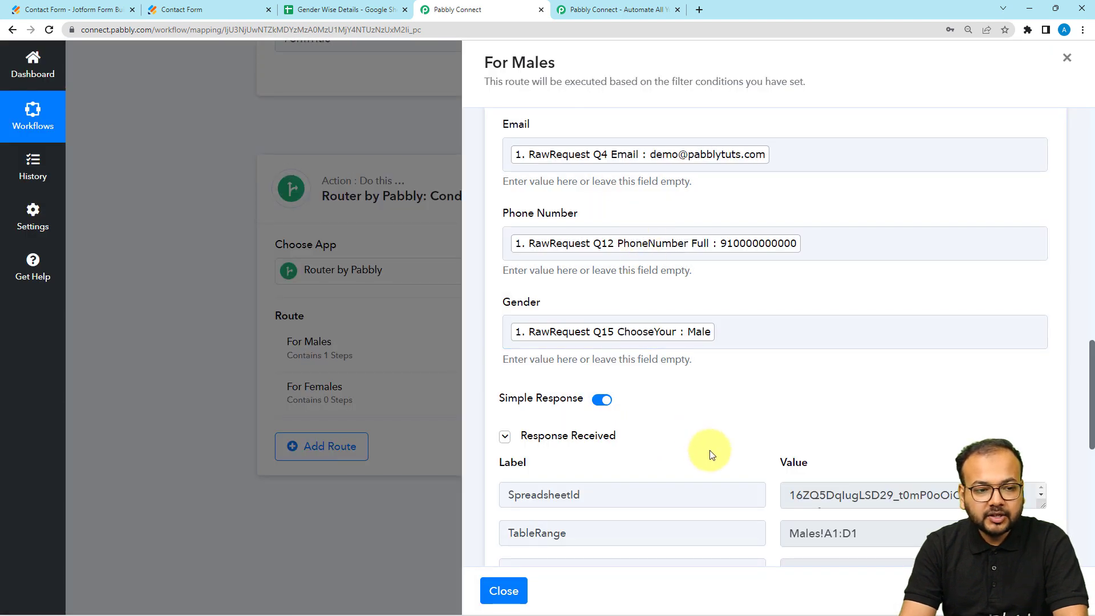
scroll(711, 452, down, 4)
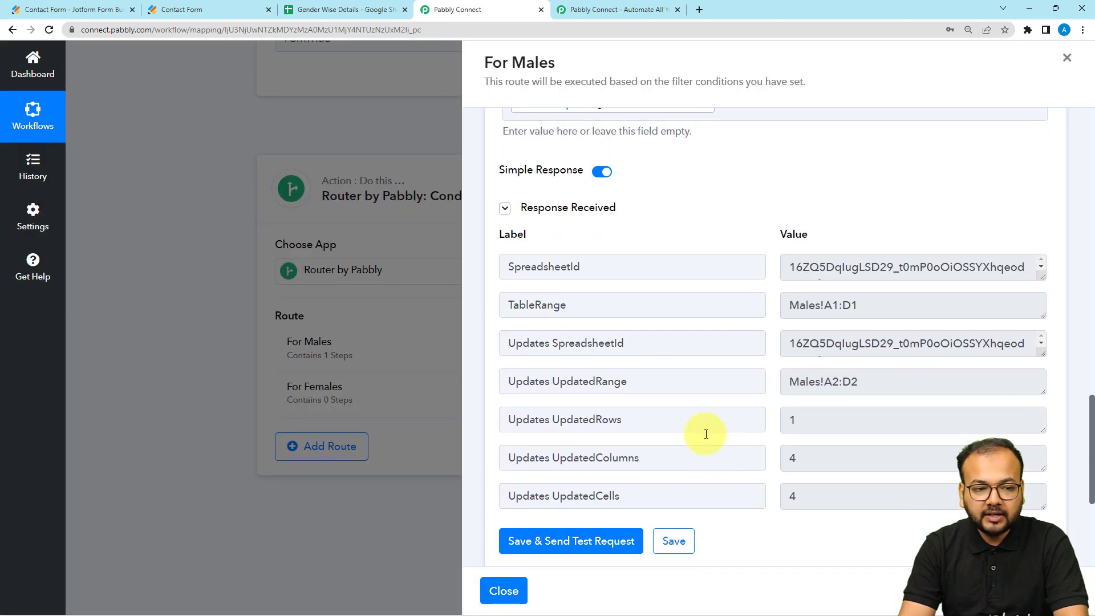
click(311, 7)
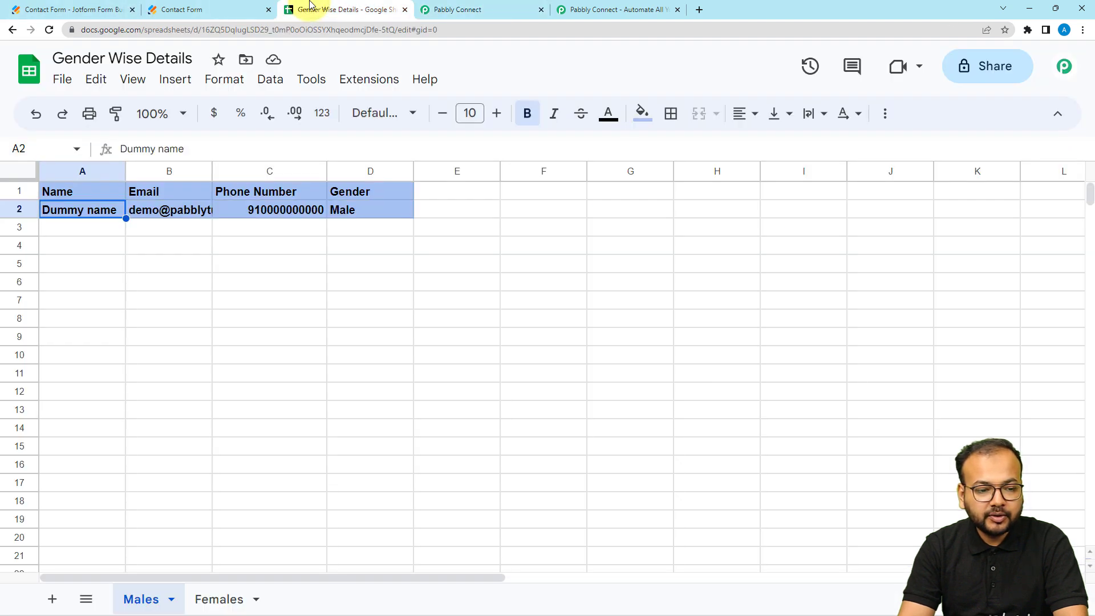
click(109, 231)
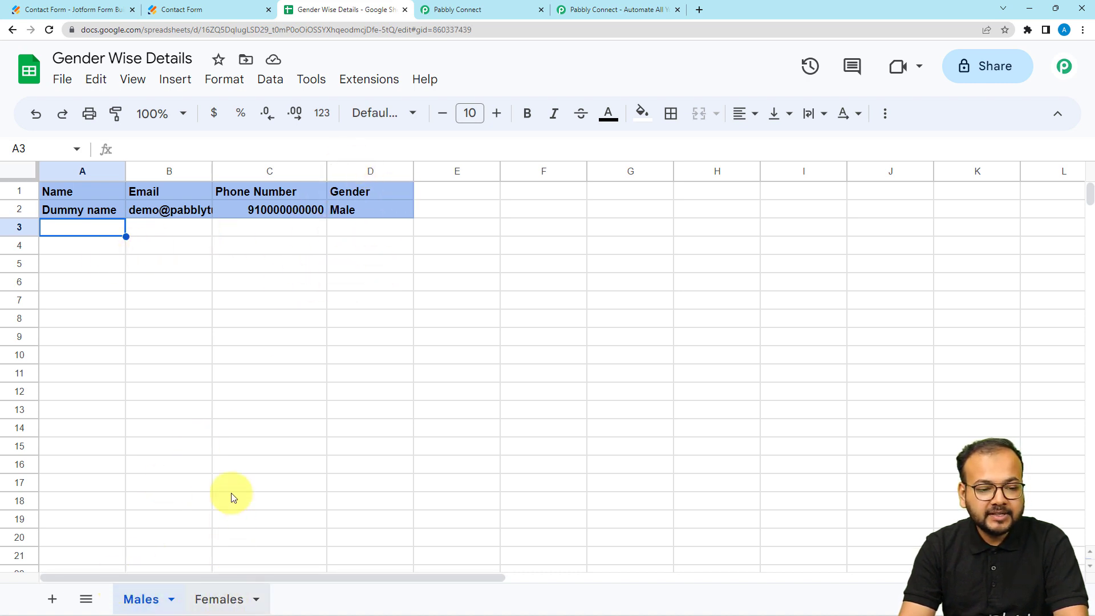
click(219, 599)
click(480, 9)
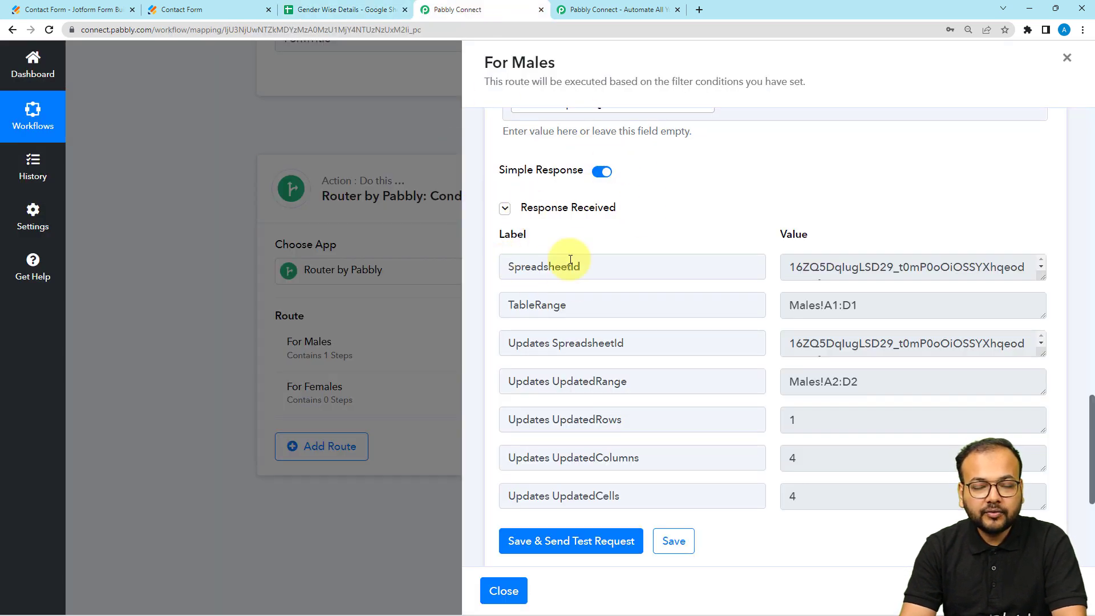
- Open the For Females route's filter and set its label to the Q15 ChooseYour gender answer
click(502, 588)
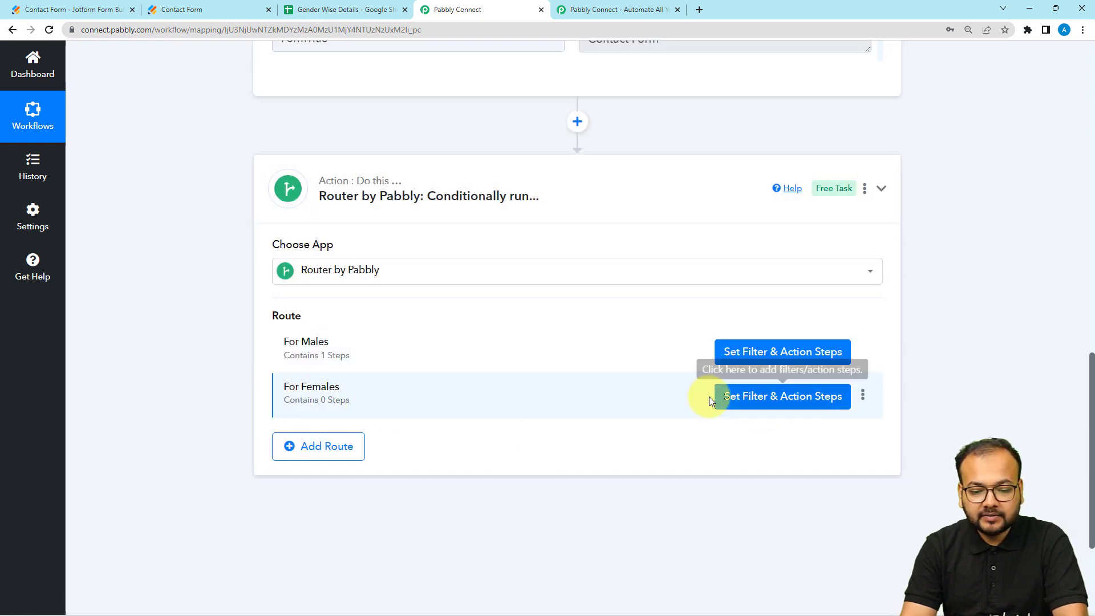
click(776, 395)
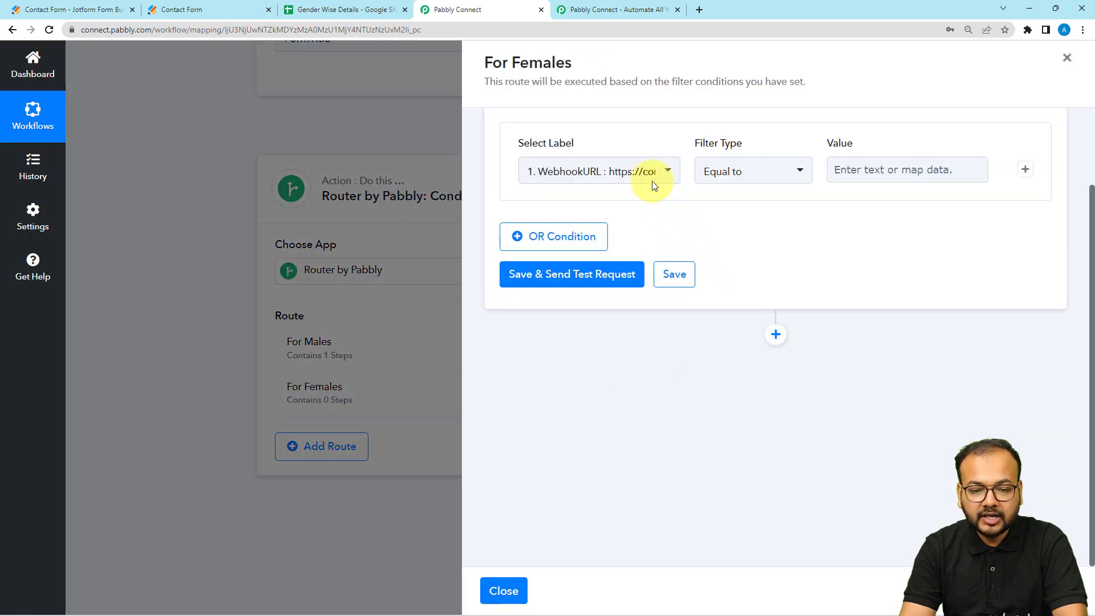
click(648, 174)
click(629, 254)
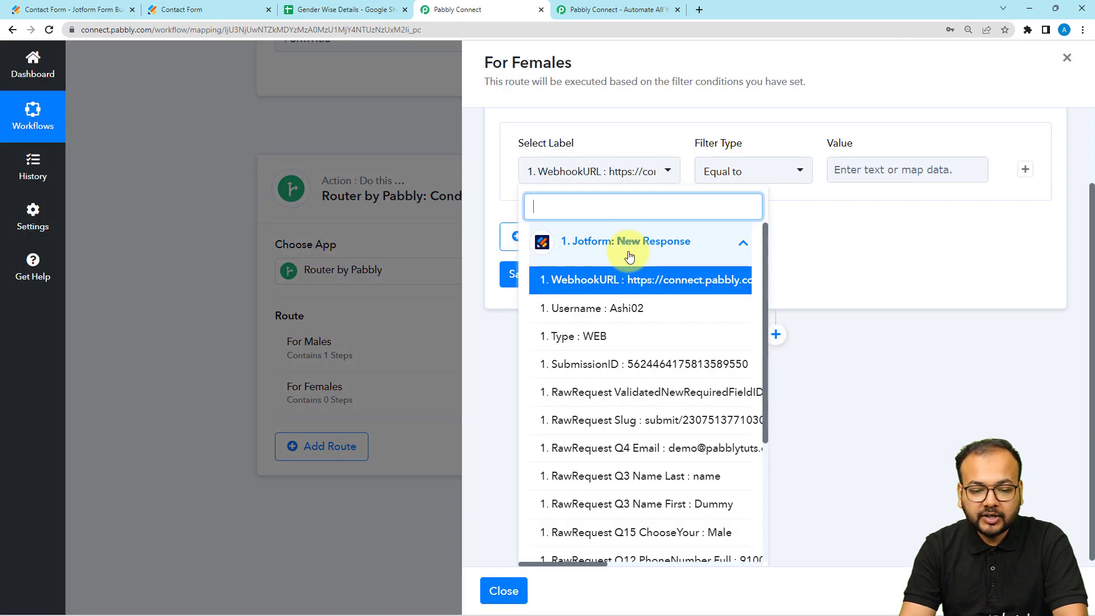
scroll(607, 451, down, 2)
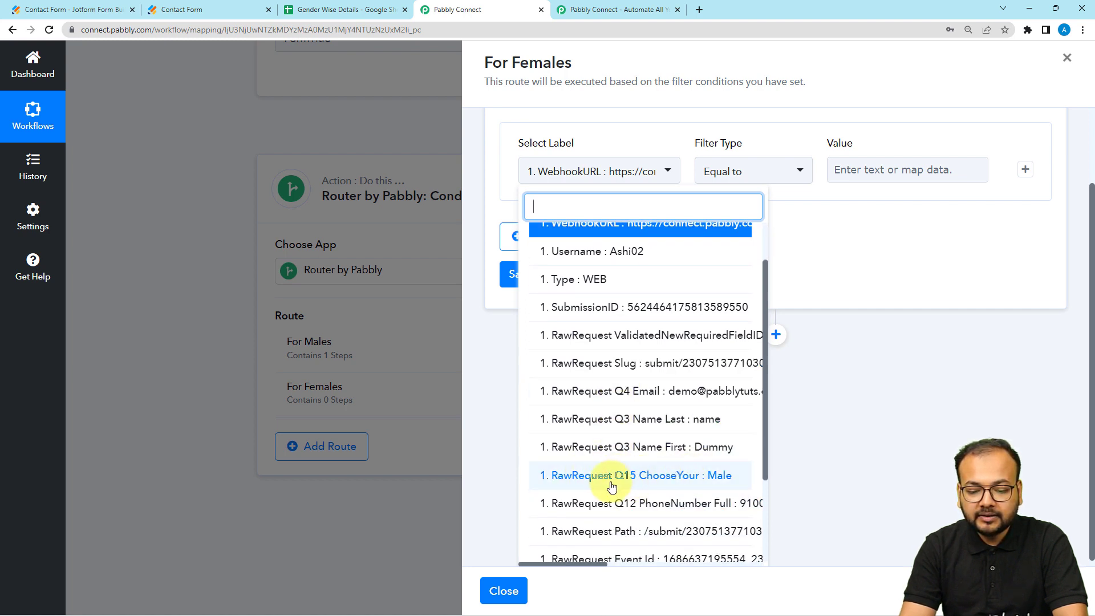
click(645, 486)
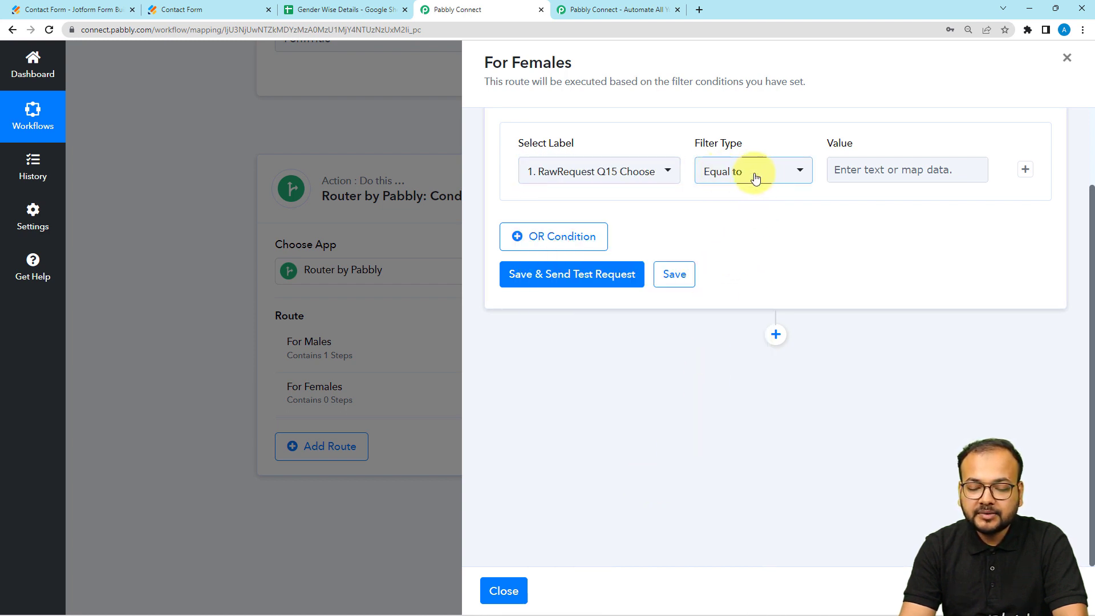
- Set the filter value to Female, checked against the form, and save; the test returns Condition is false
click(872, 170)
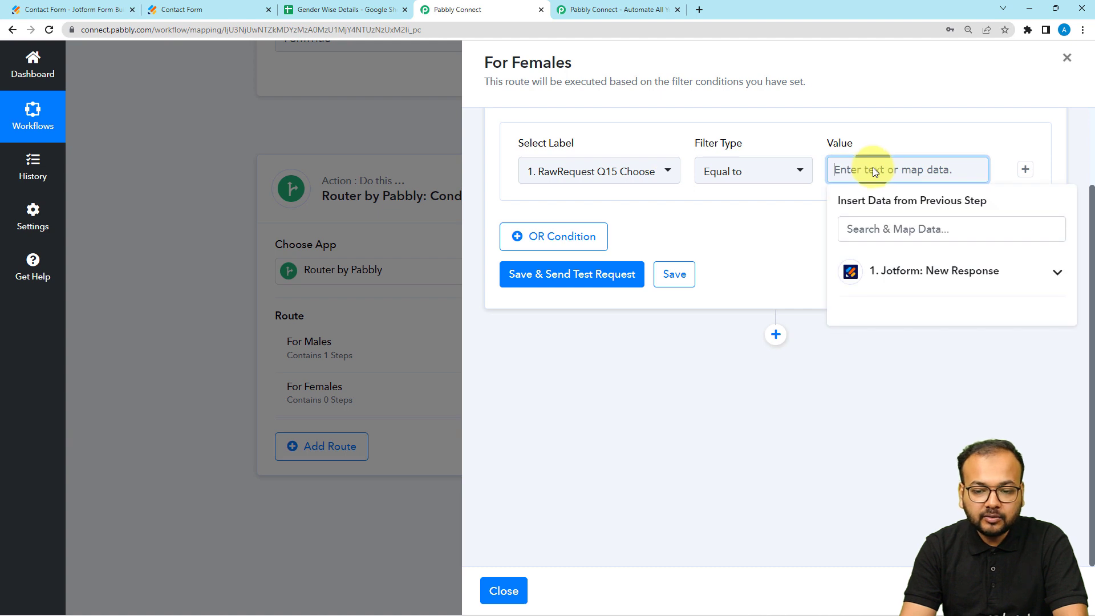
click(250, 16)
click(301, 356)
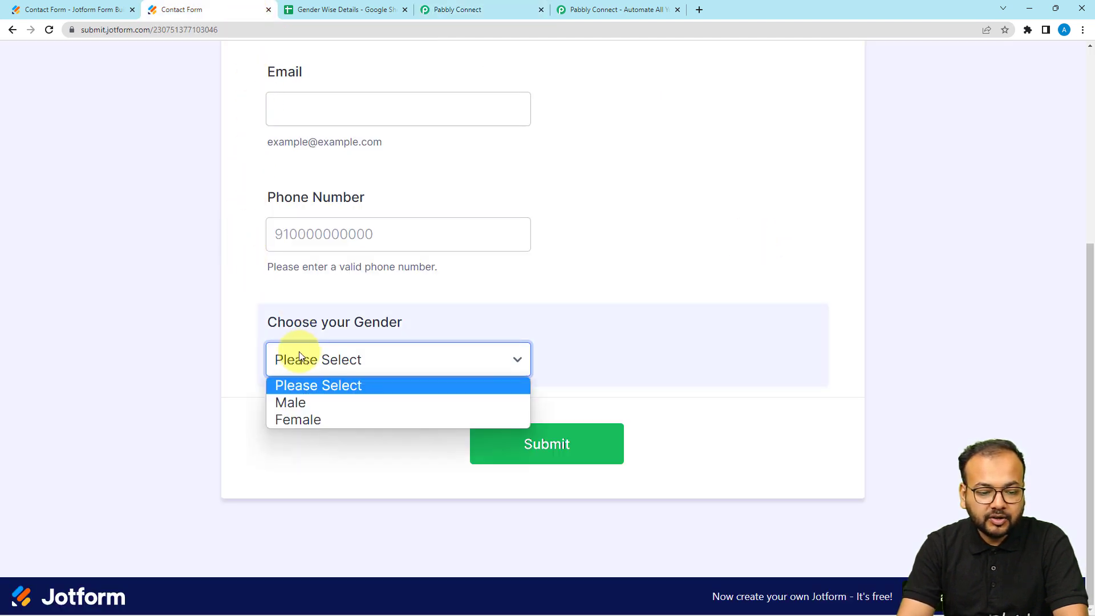
click(463, 9)
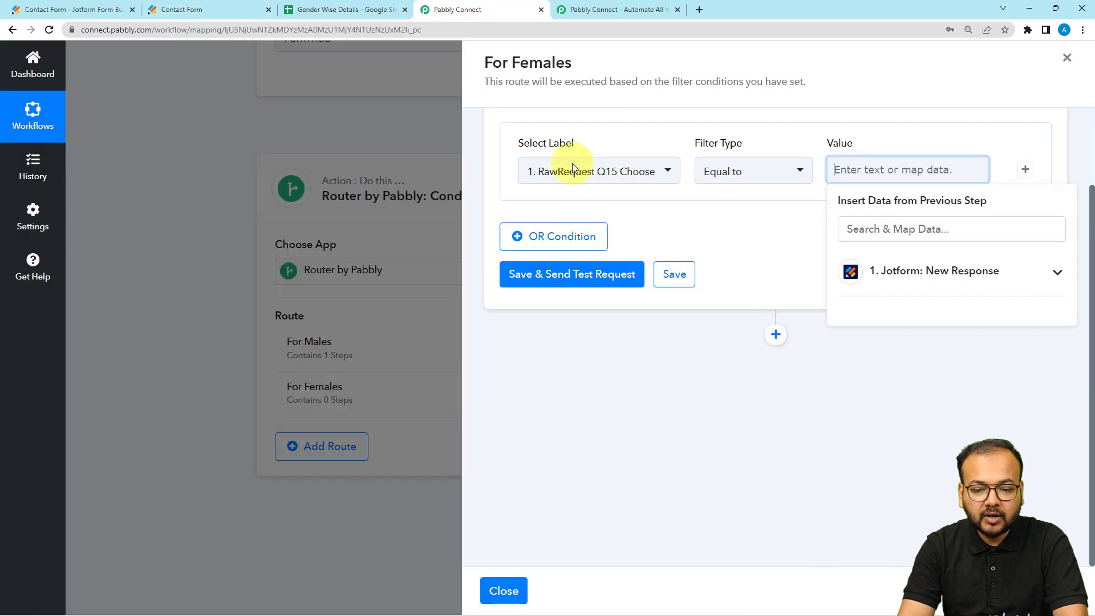
text(Female)
click(752, 223)
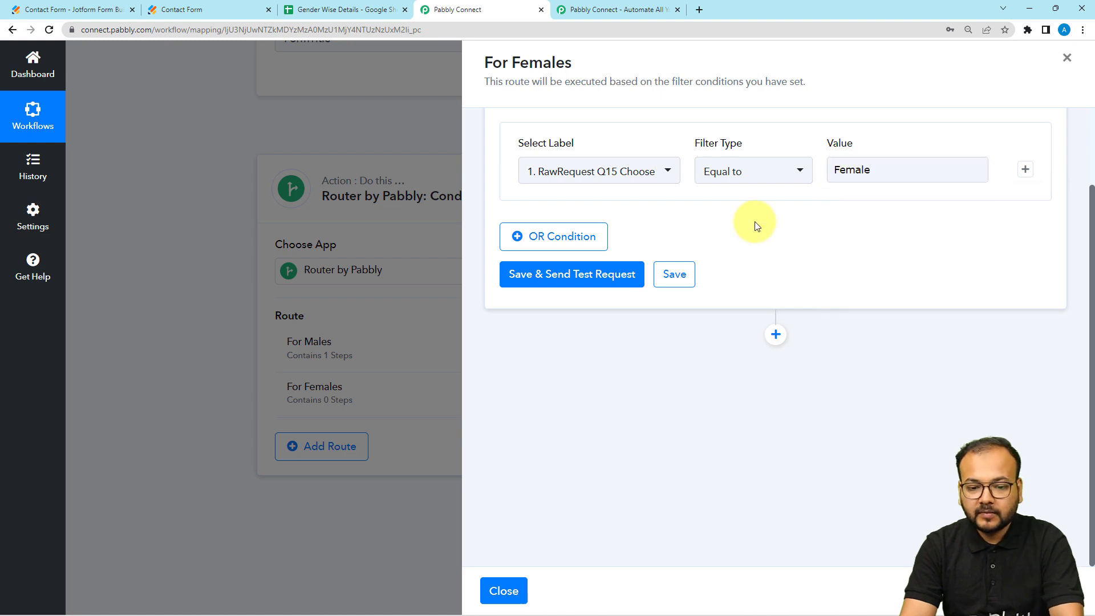
click(528, 274)
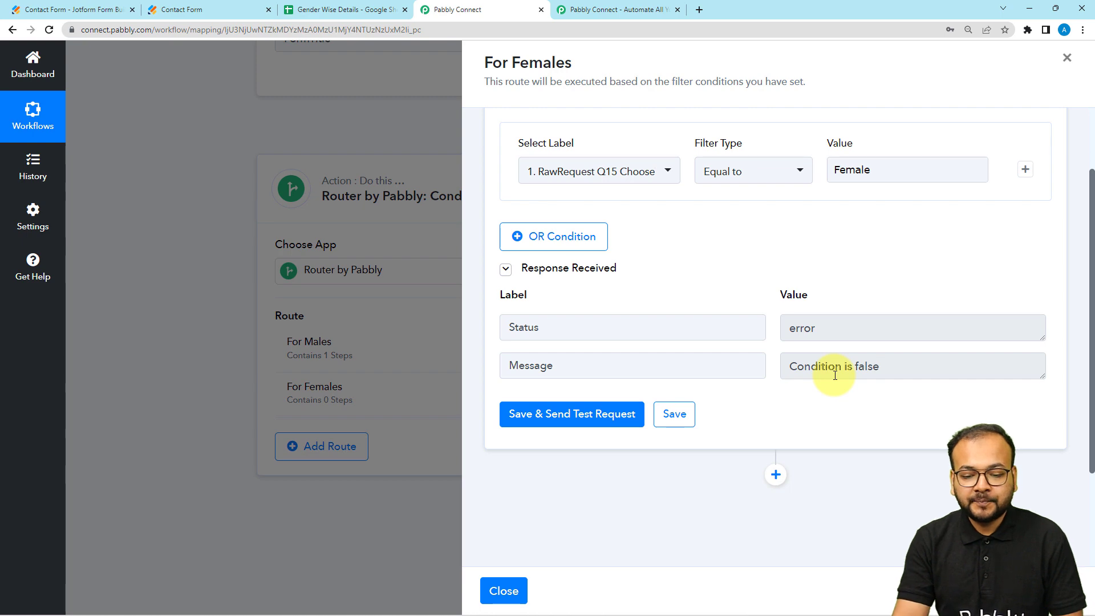
scroll(834, 374, down, 3)
- Search 'goo' and add a Google Sheets Add New Row action to the For Females route
click(775, 336)
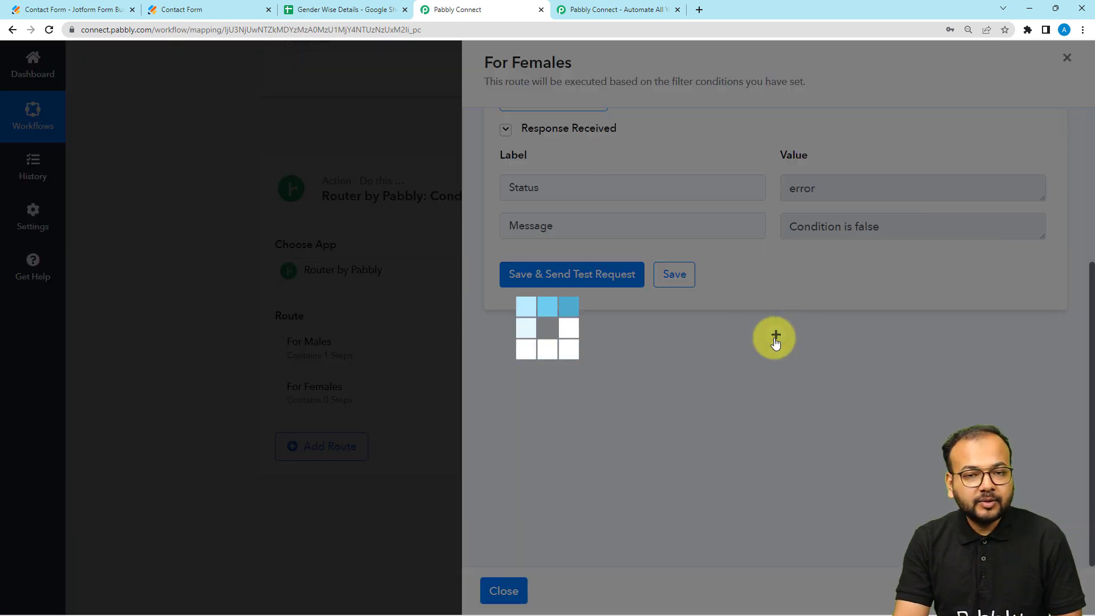
scroll(625, 441, down, 2)
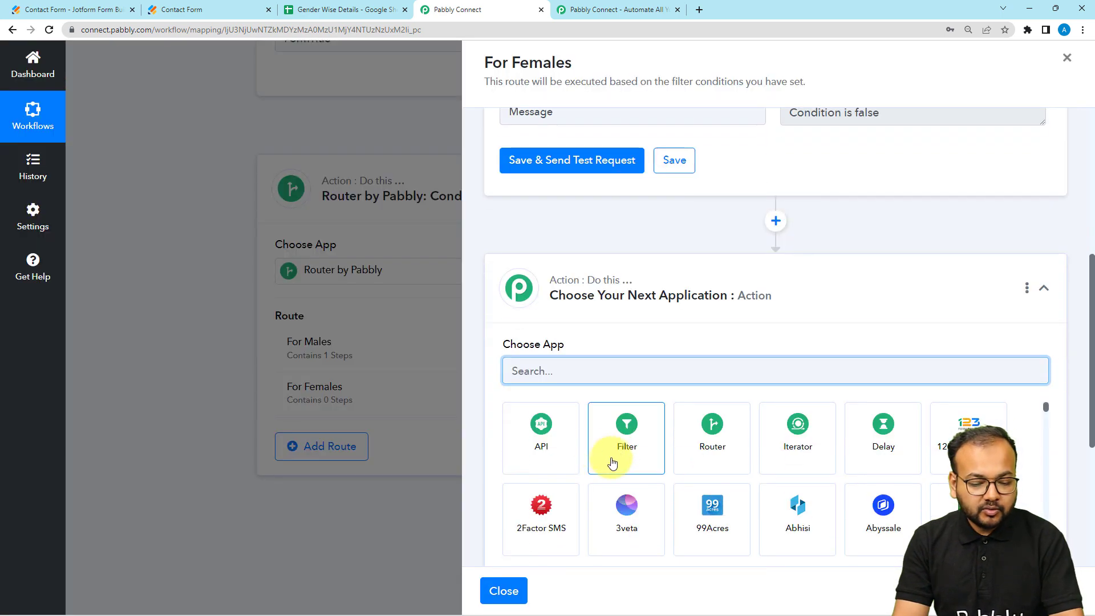
text(goo)
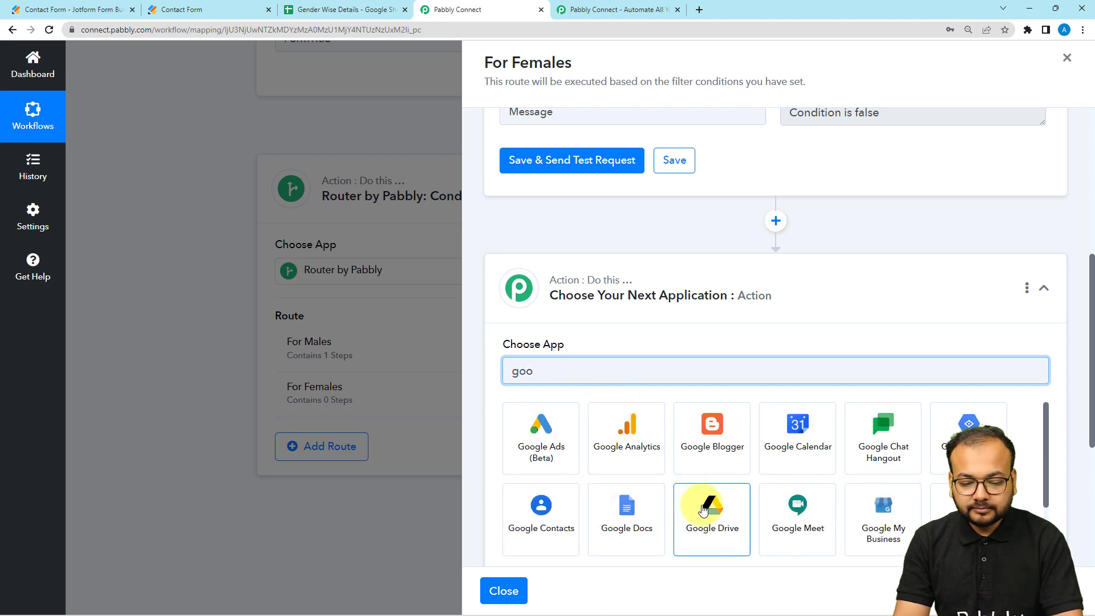
scroll(656, 513, down, 2)
click(541, 516)
click(525, 430)
click(540, 284)
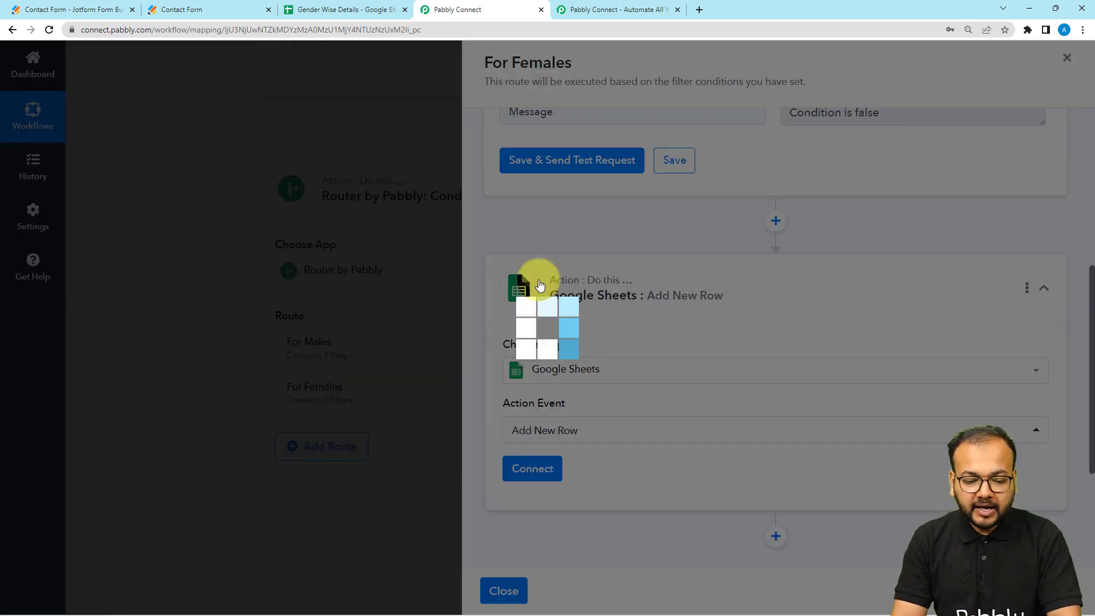
- Connect the existing Google Sheets account and target sheet Females in Gender Wise Details
click(529, 353)
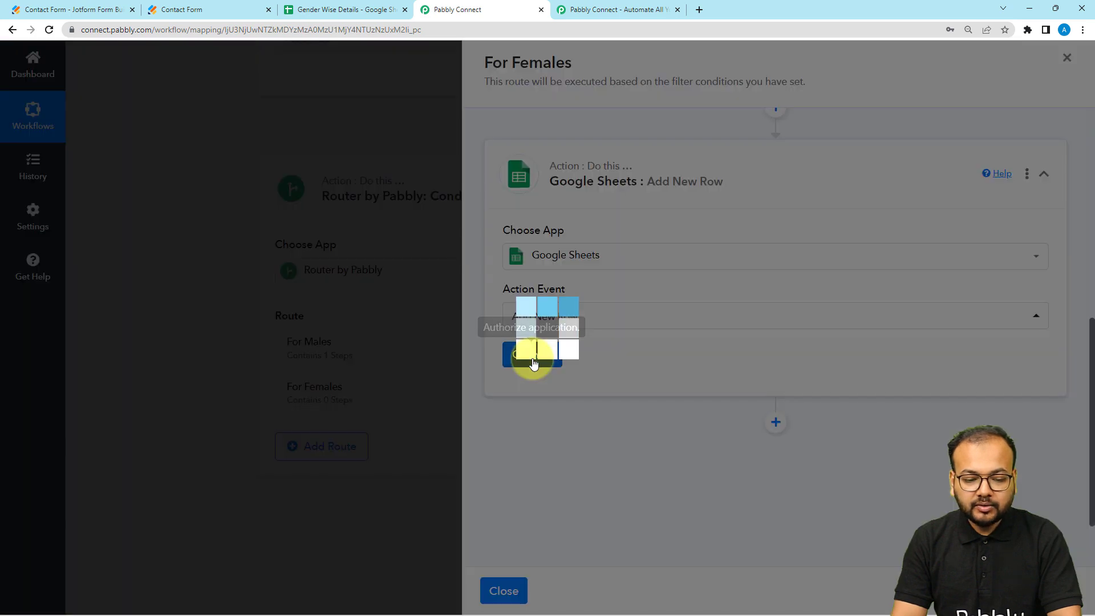
click(563, 591)
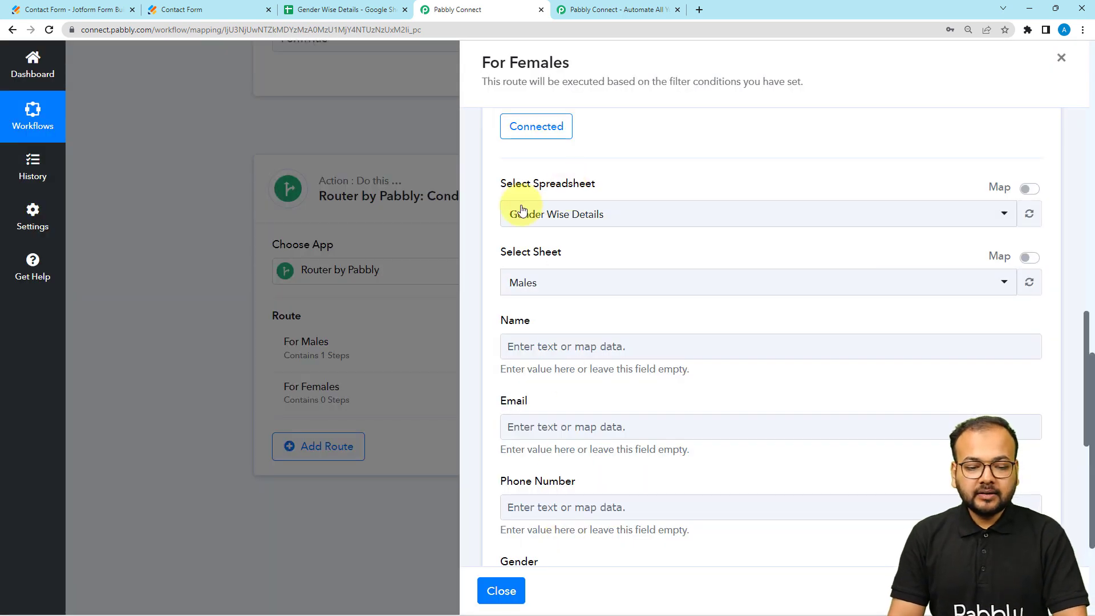
click(547, 285)
click(528, 371)
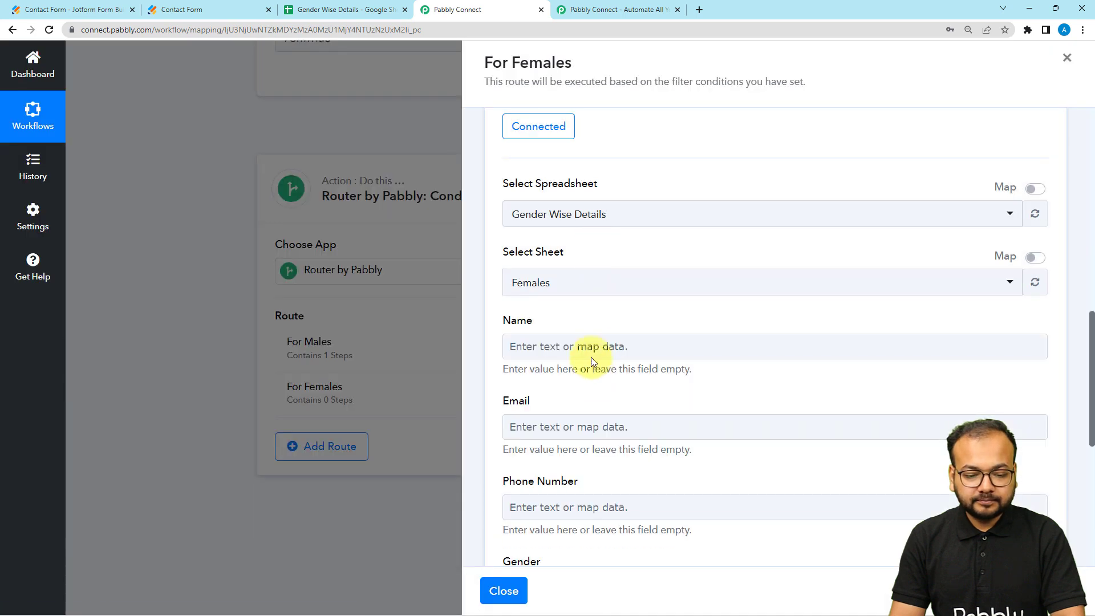
- Map the Jotform name, email, phone number and gender answers into the For Females row fields and save the action
click(591, 347)
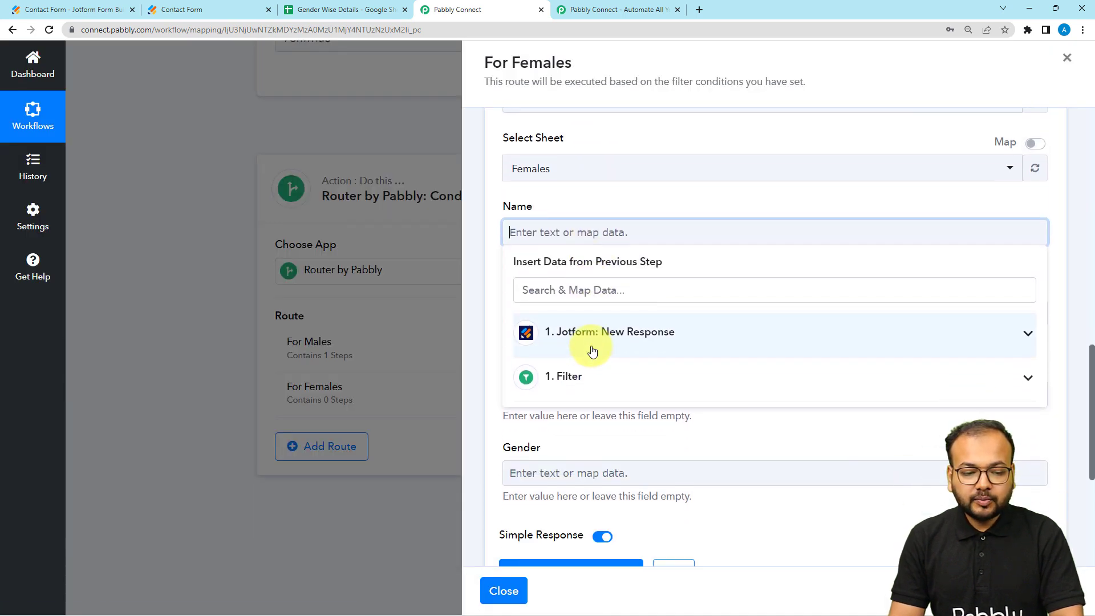
click(591, 349)
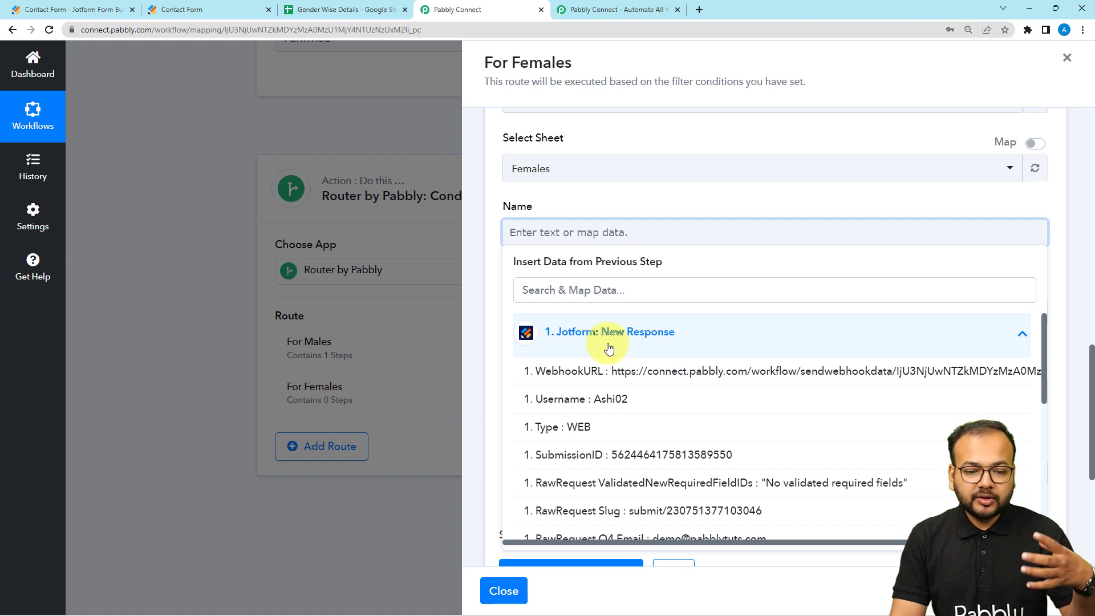
scroll(609, 348, up, 1)
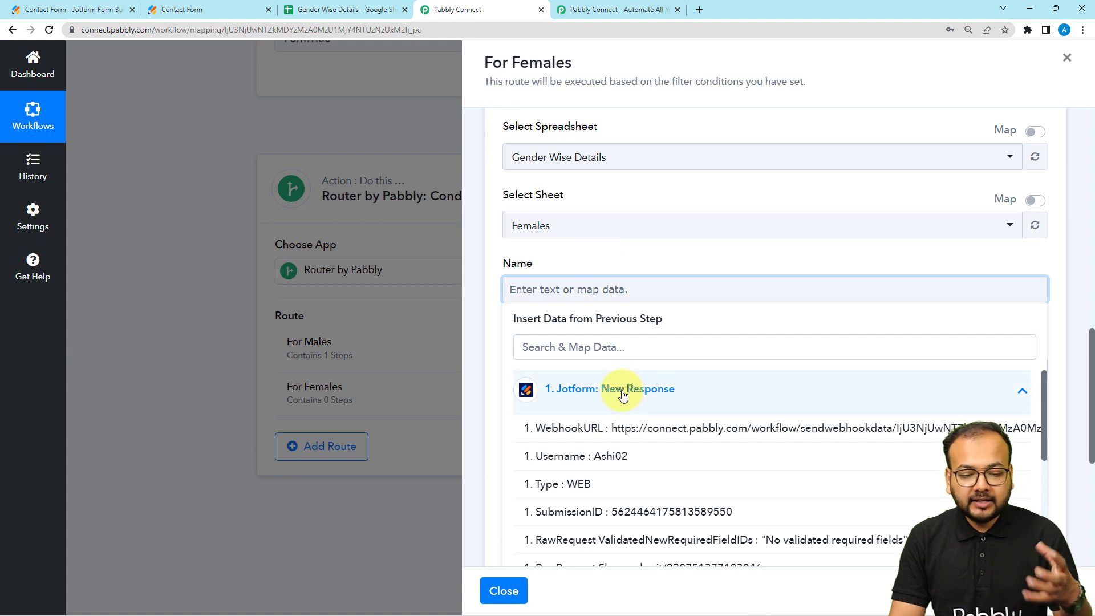
scroll(623, 399, down, 3)
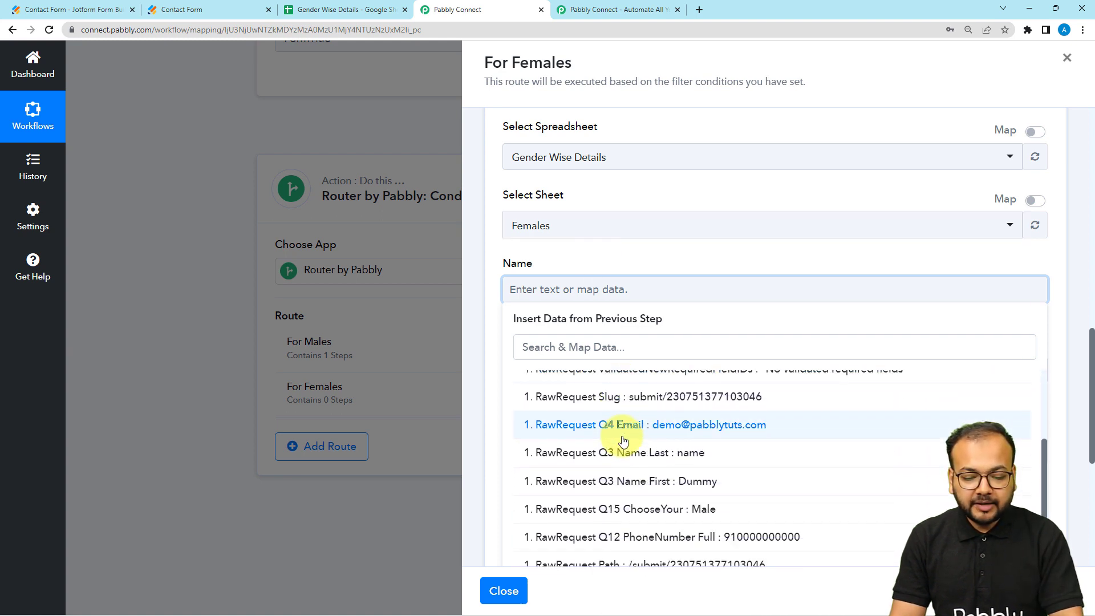
click(626, 481)
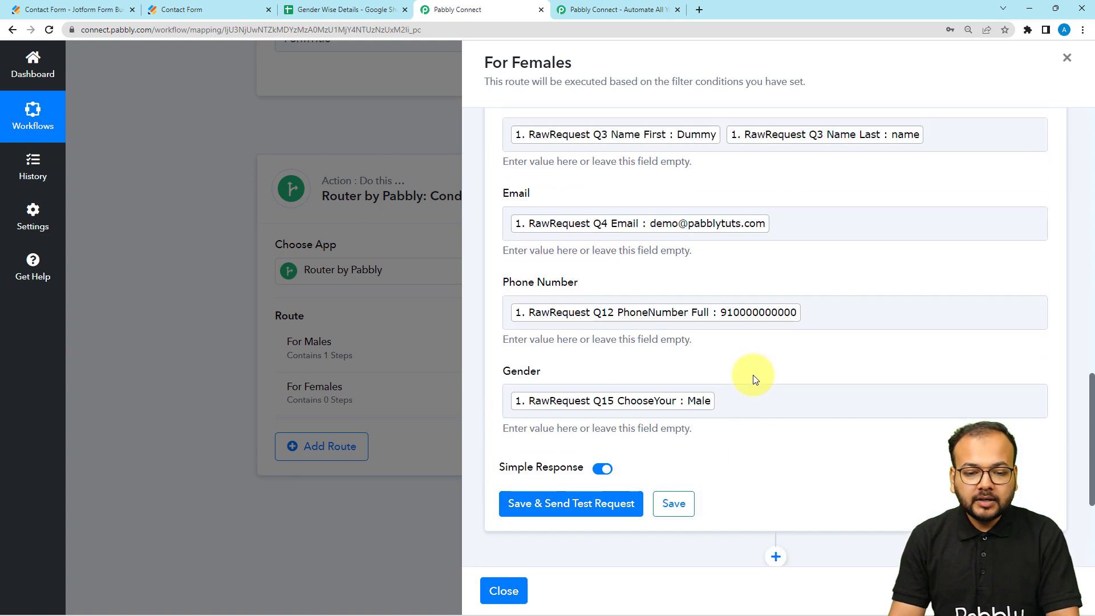
scroll(755, 380, up, 1)
click(717, 316)
scroll(712, 325, down, 2)
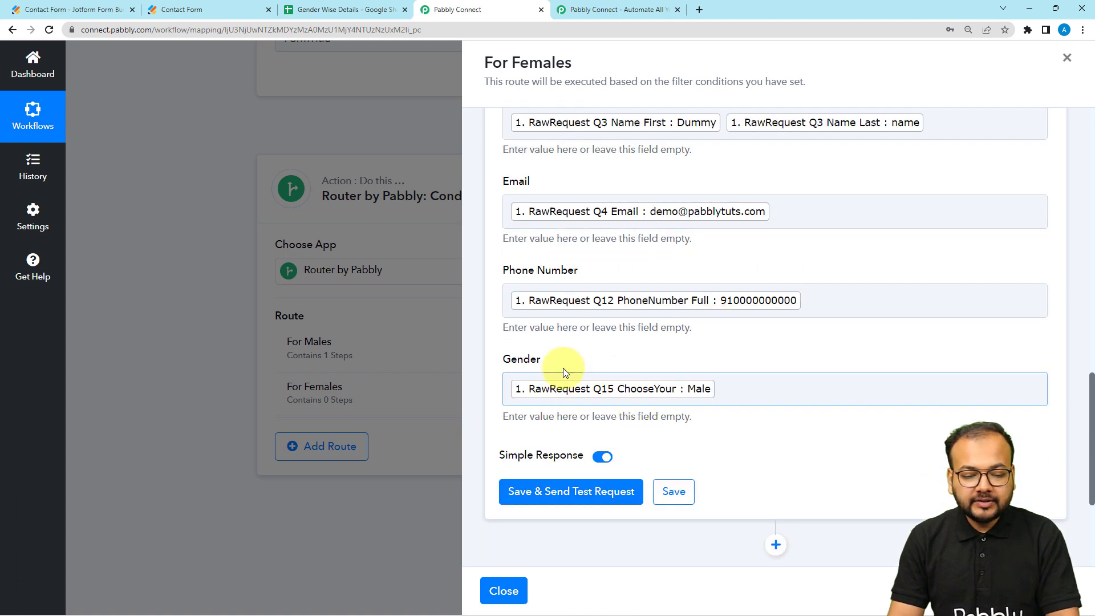
click(628, 394)
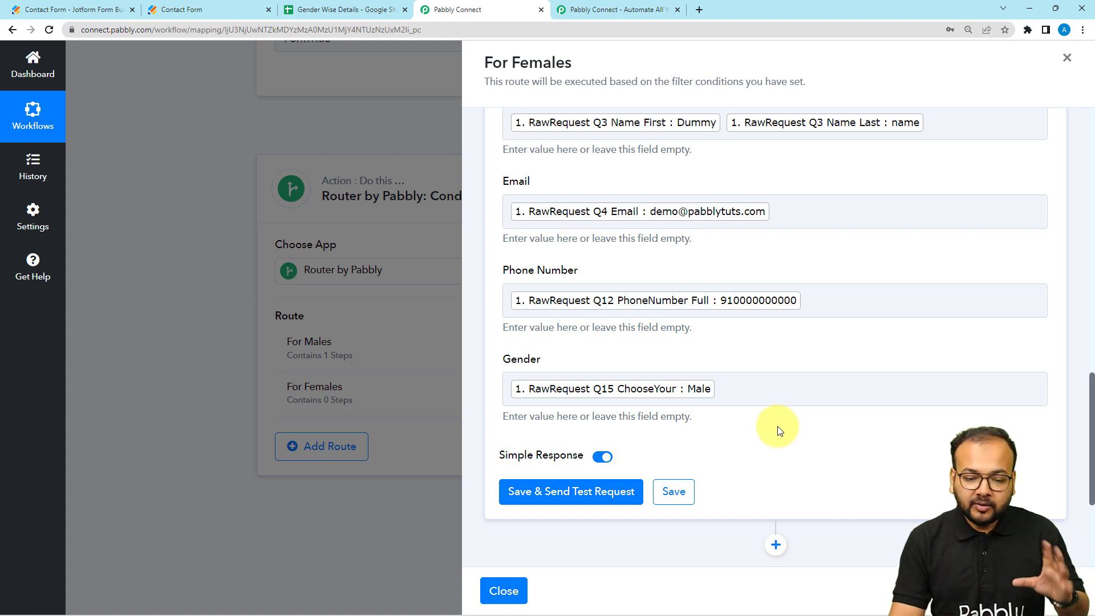
click(672, 492)
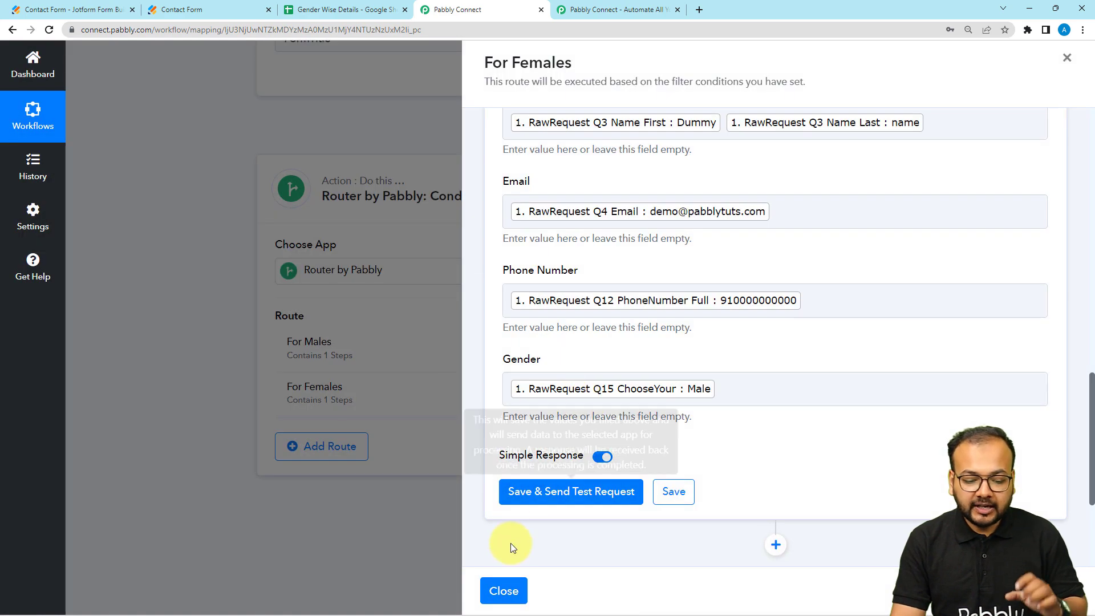
click(502, 590)
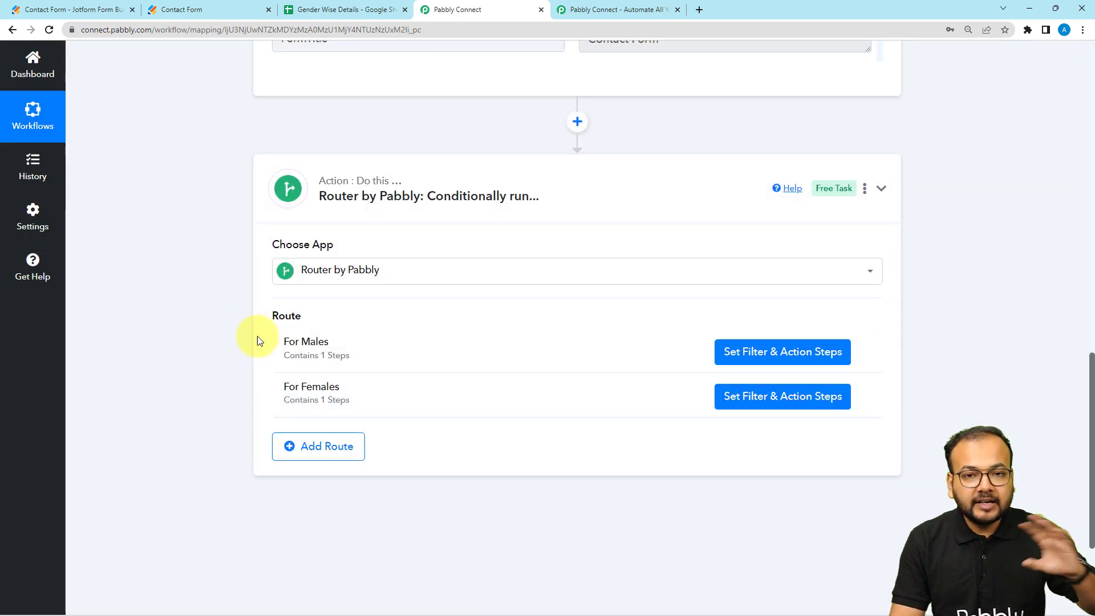
- Collapse the Jotform trigger and Router steps, then switch to the Jotform Contact Form
scroll(256, 336, up, 10)
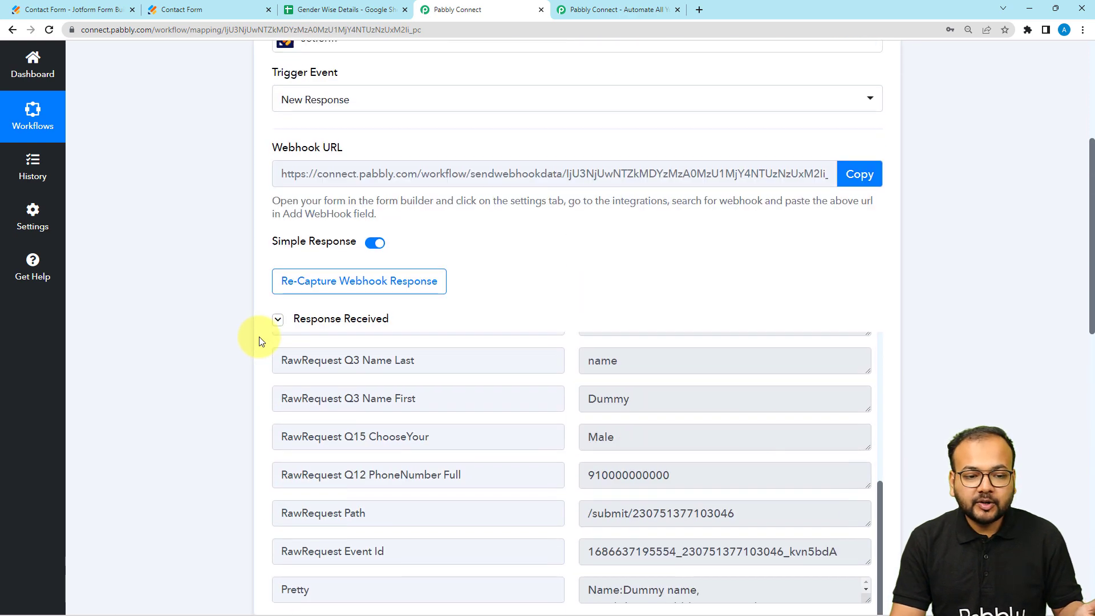
scroll(259, 336, up, 4)
click(422, 193)
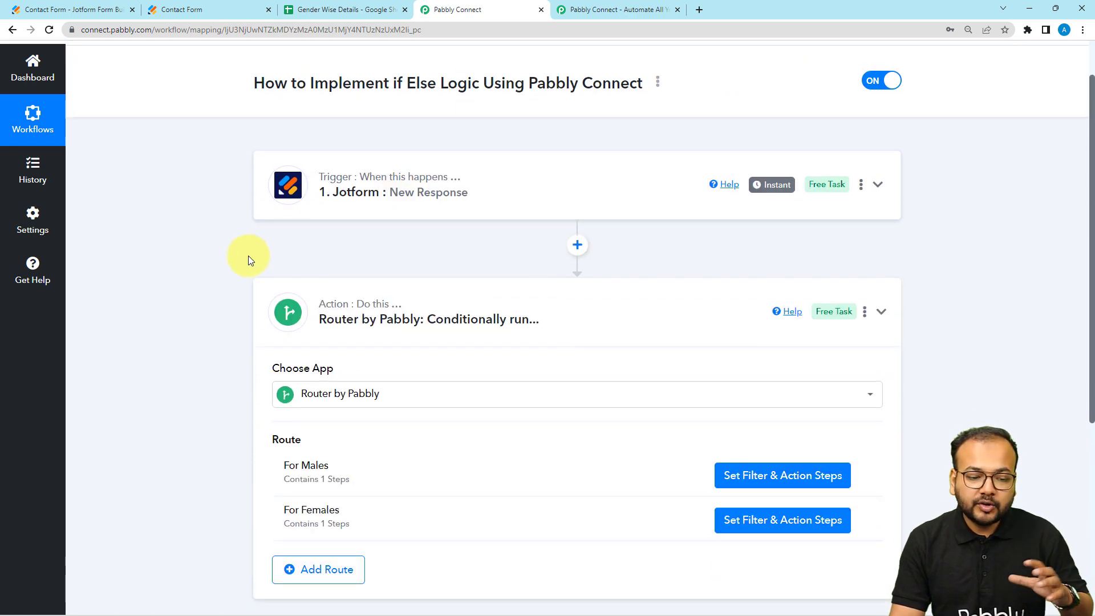
scroll(248, 260, down, 2)
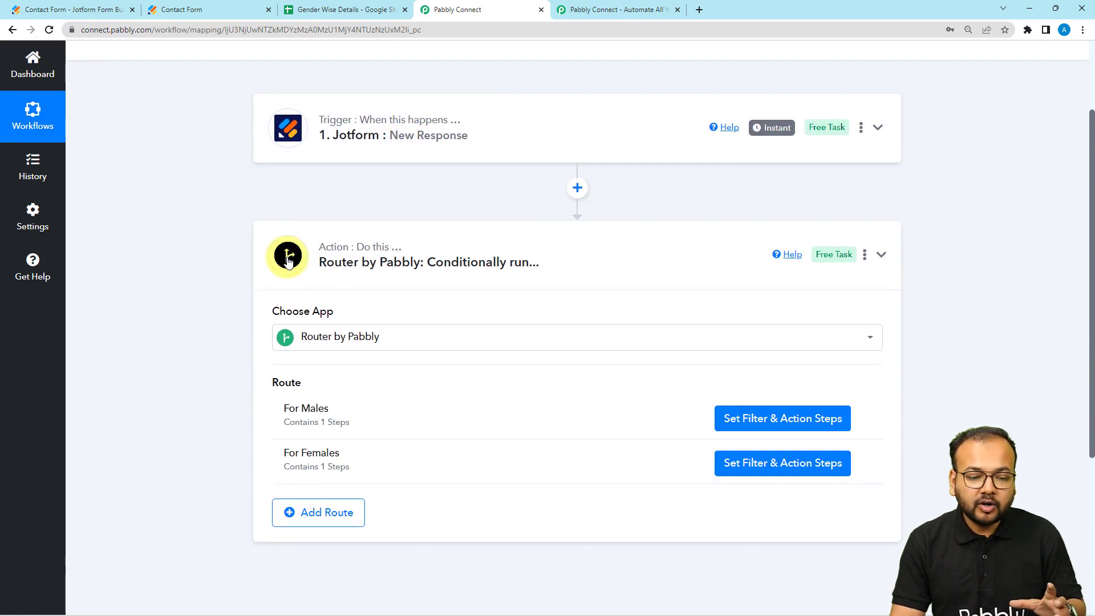
click(393, 264)
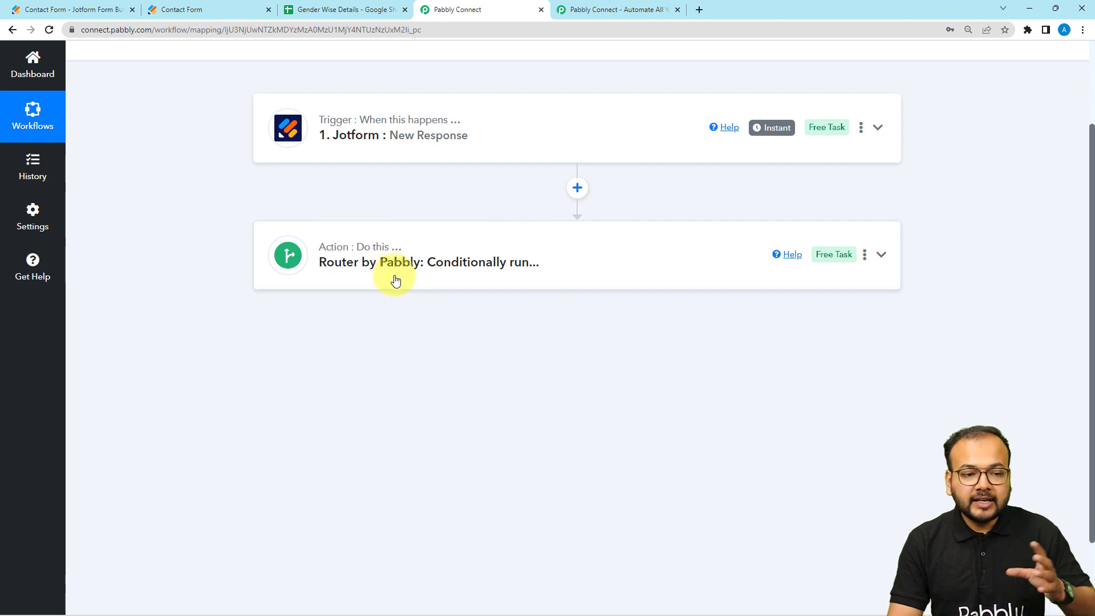
click(209, 16)
scroll(238, 235, up, 5)
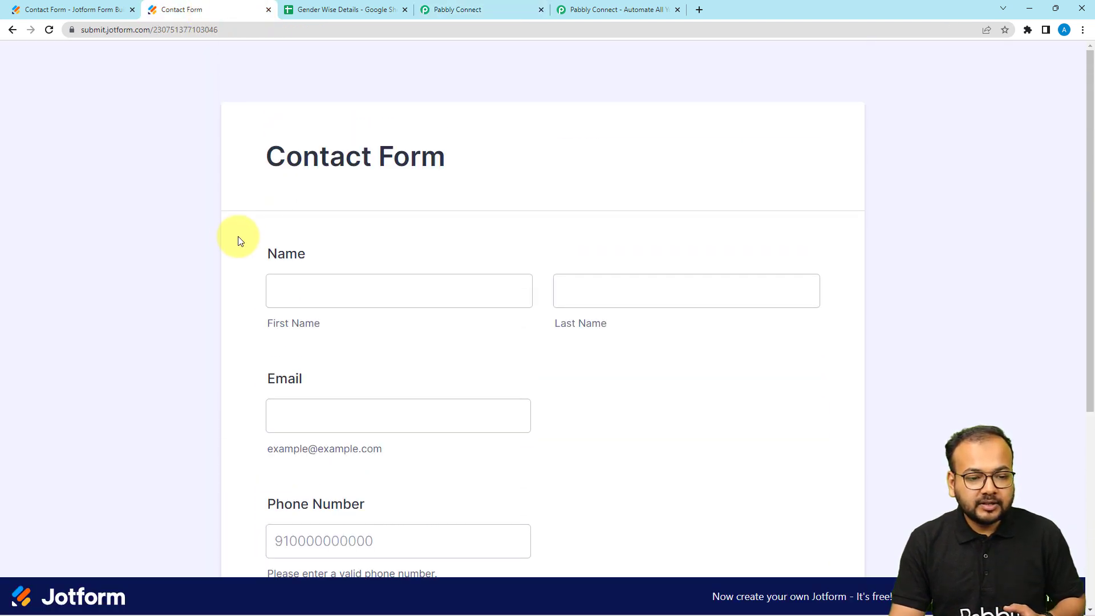
- Fill the first and last name with the saved test name and pick a saved e-mail address
click(296, 292)
click(296, 293)
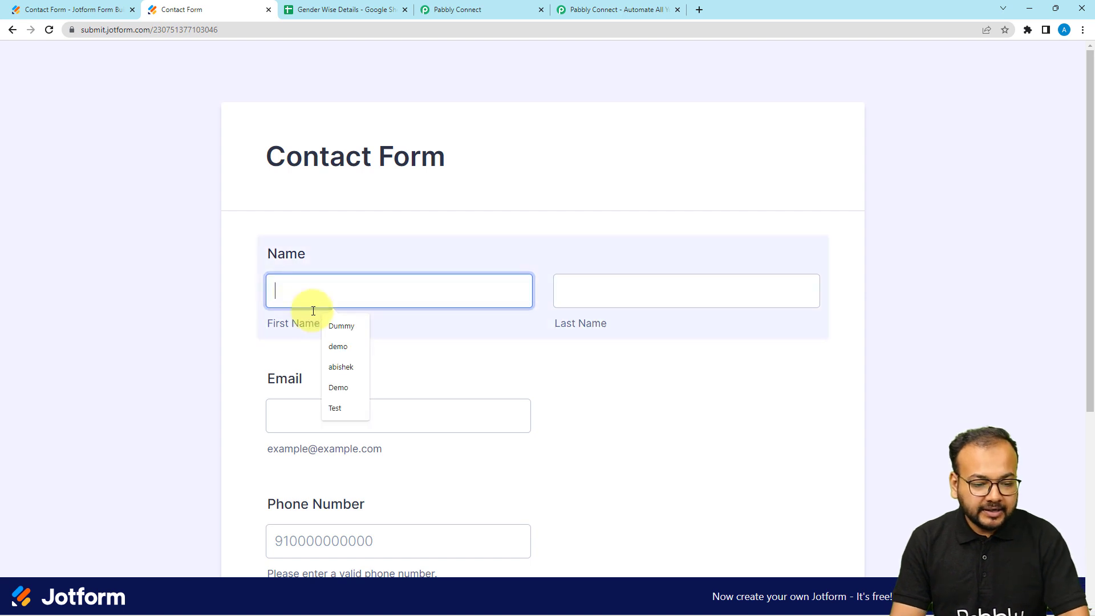
click(326, 349)
click(593, 323)
click(621, 350)
scroll(435, 384, down, 2)
click(367, 306)
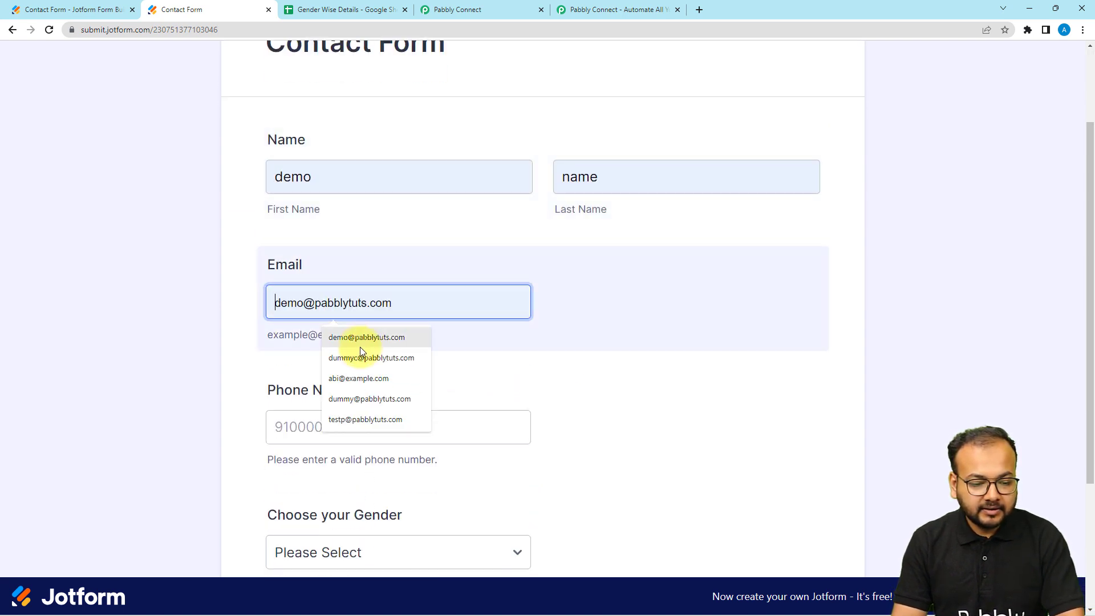
click(367, 377)
- Enter a placeholder phone number and choose Female as the gender
scroll(300, 336, down, 2)
click(302, 314)
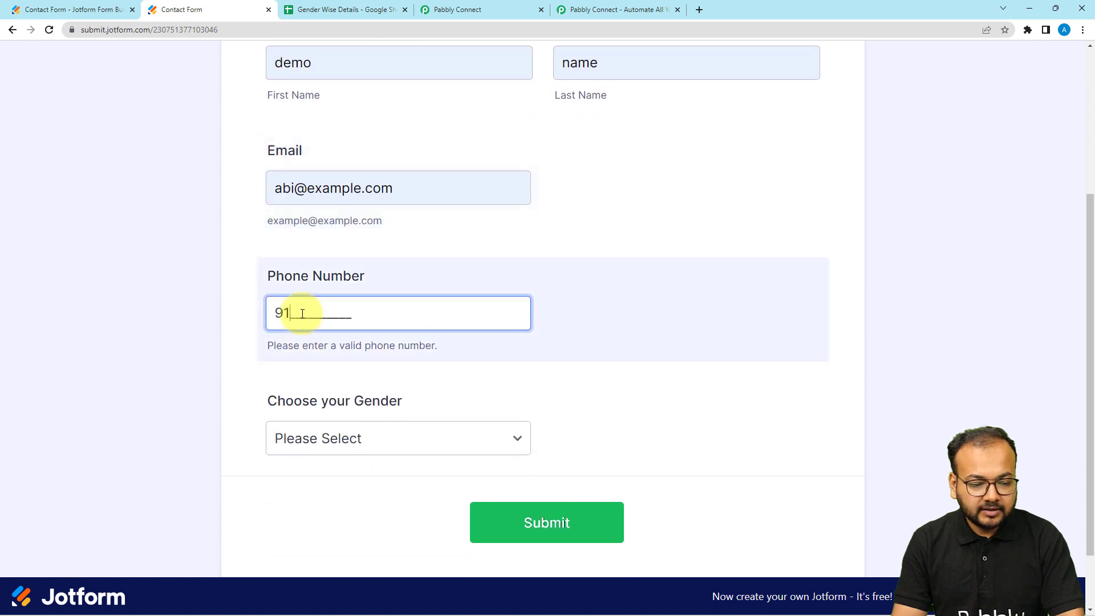
text(0000000000)
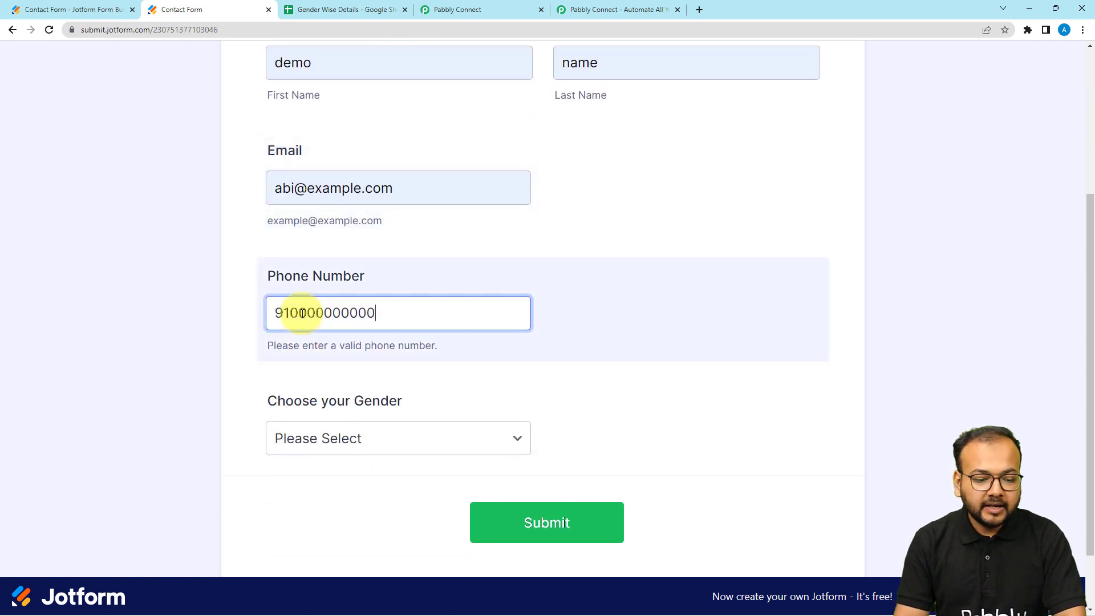
scroll(272, 328, down, 1)
click(285, 359)
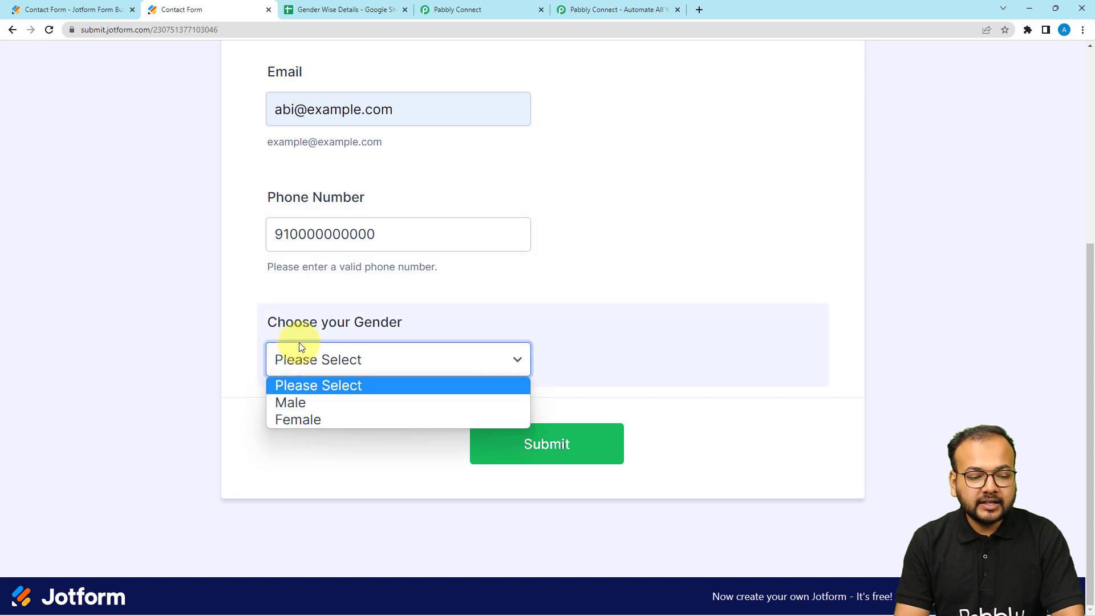
click(313, 419)
click(125, 340)
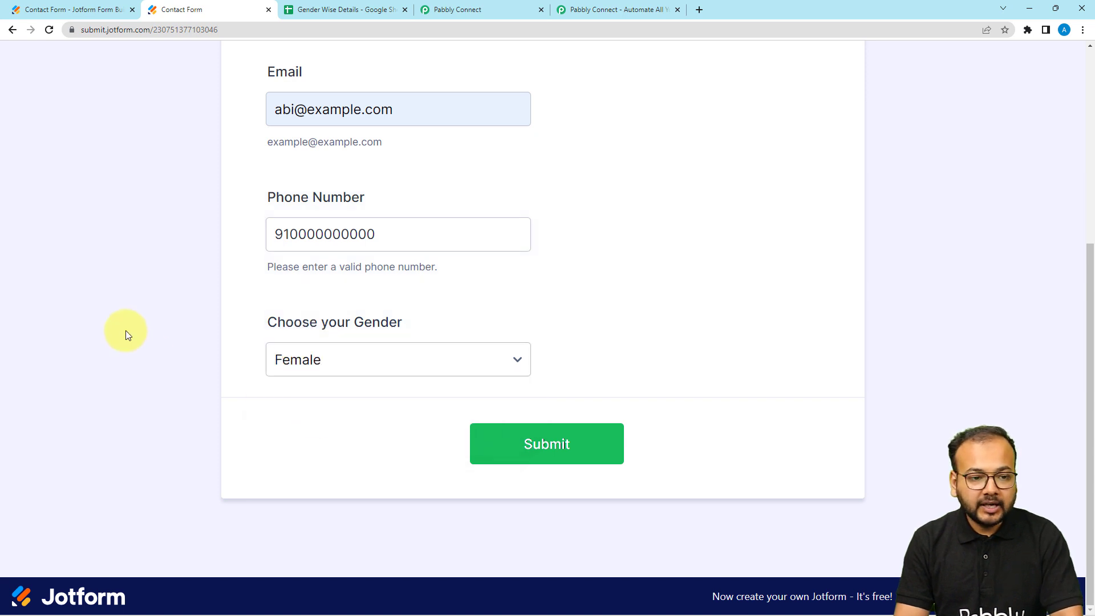
- Check the Gender Wise Details spreadsheet: one existing row in Males, Females still empty
click(289, 10)
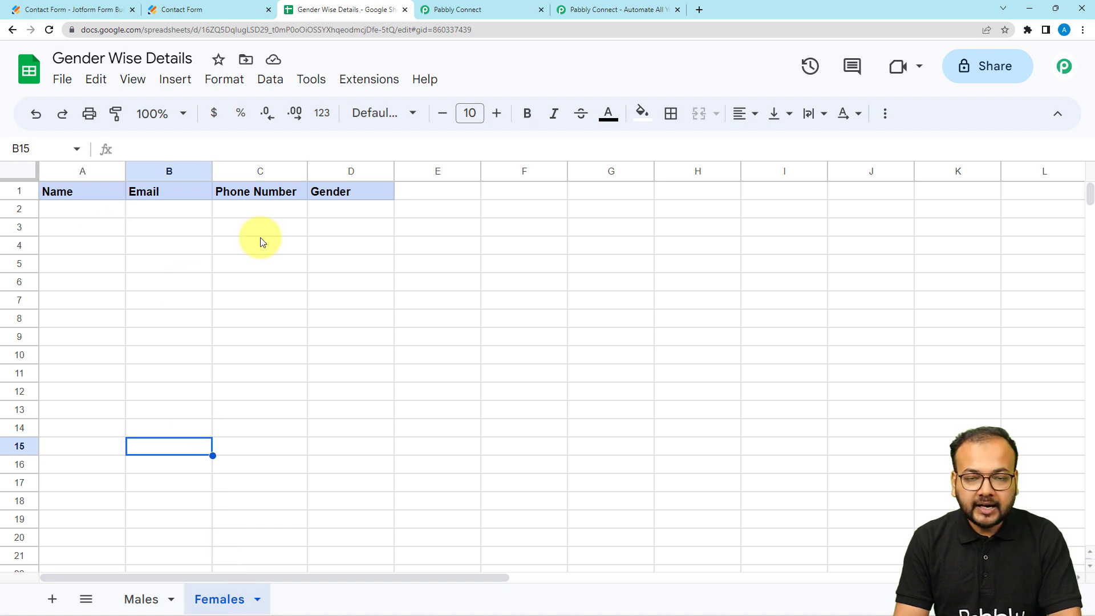
click(141, 595)
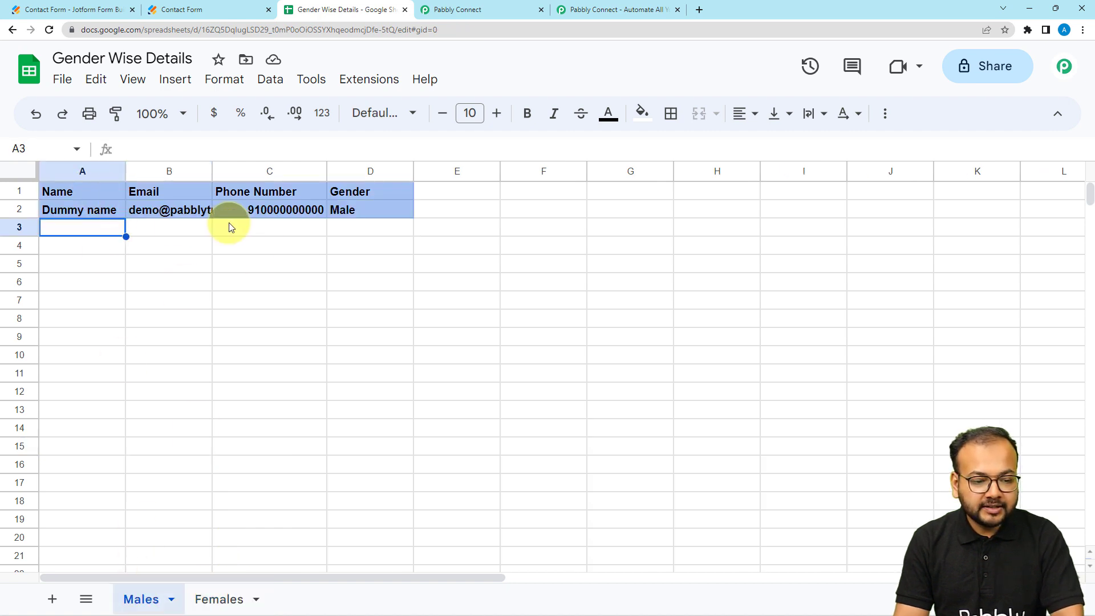
click(219, 598)
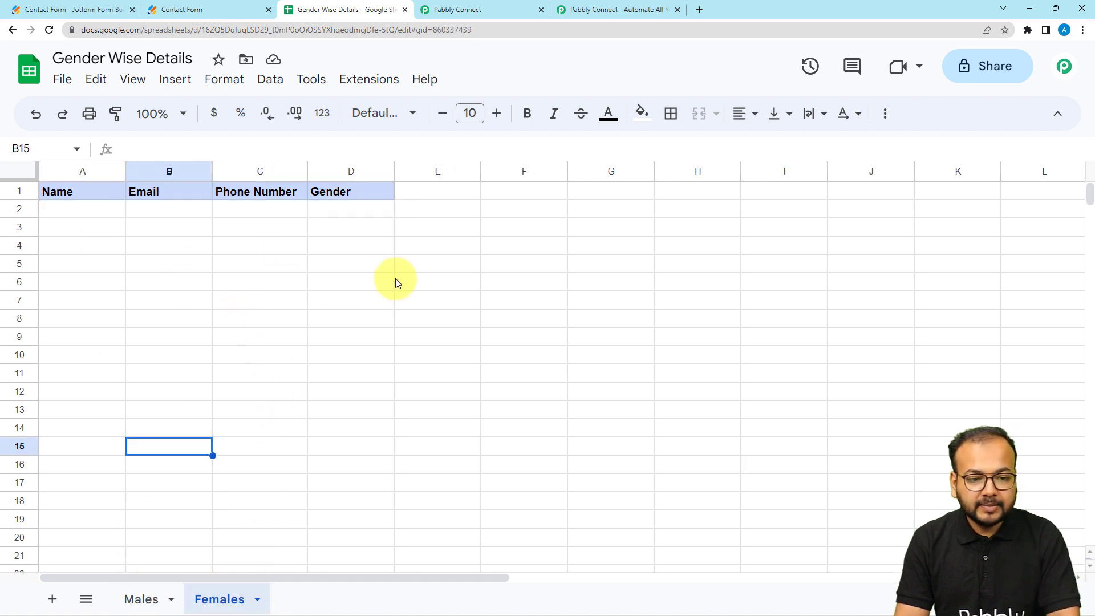
click(219, 10)
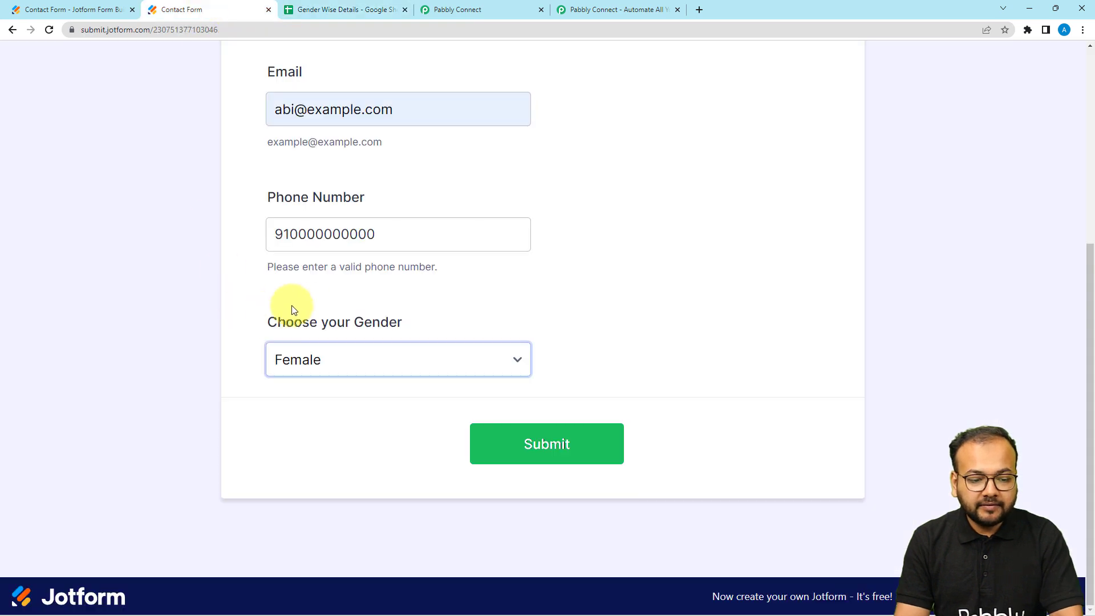
- Submit the female test entry and confirm its new row in the Females sheet
click(525, 446)
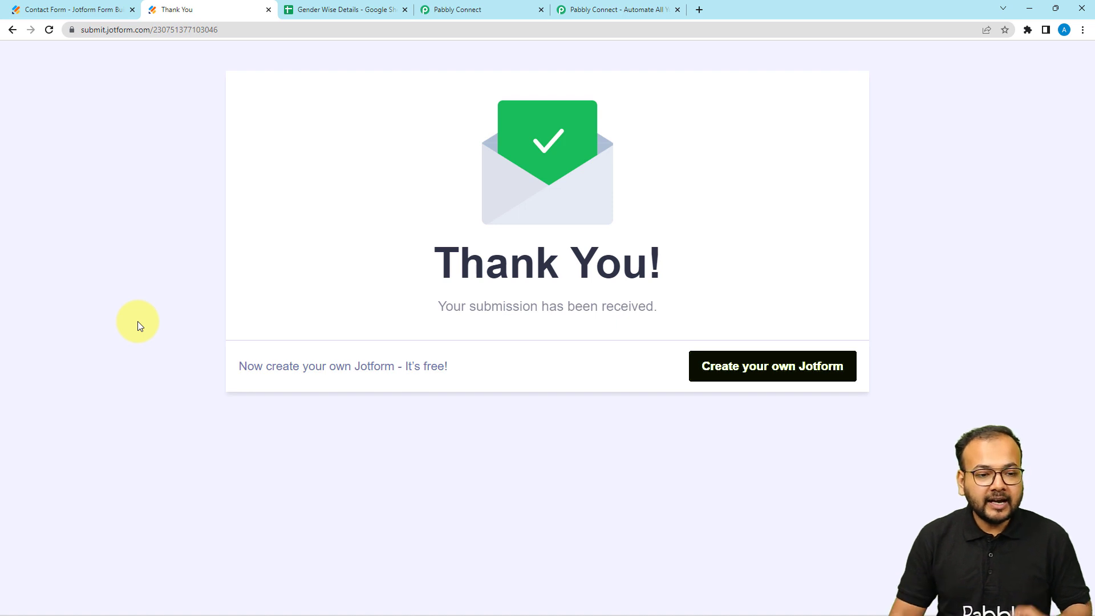
click(311, 7)
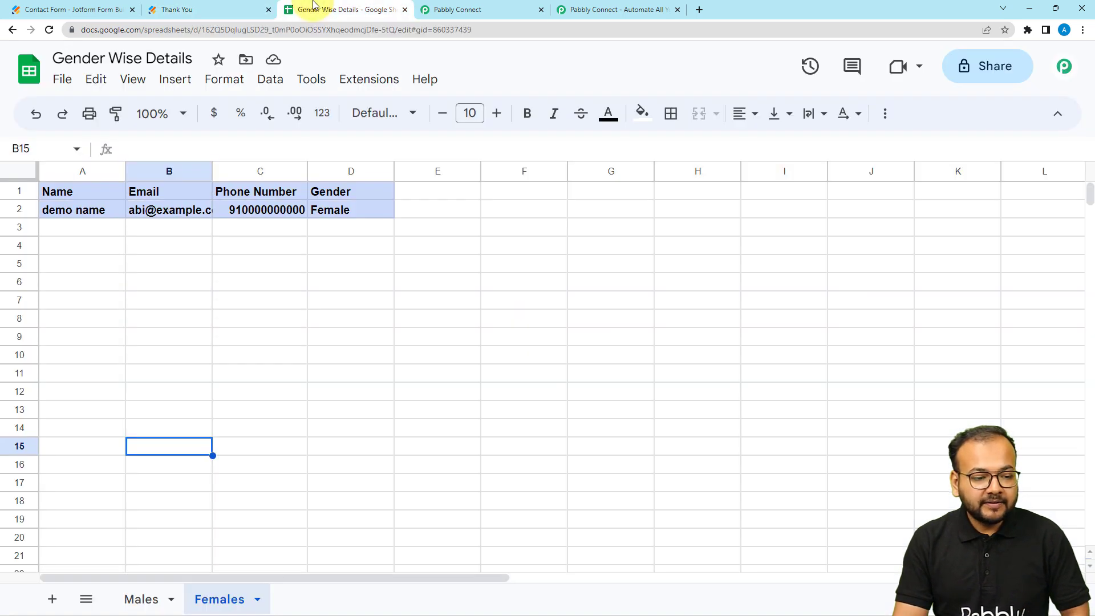